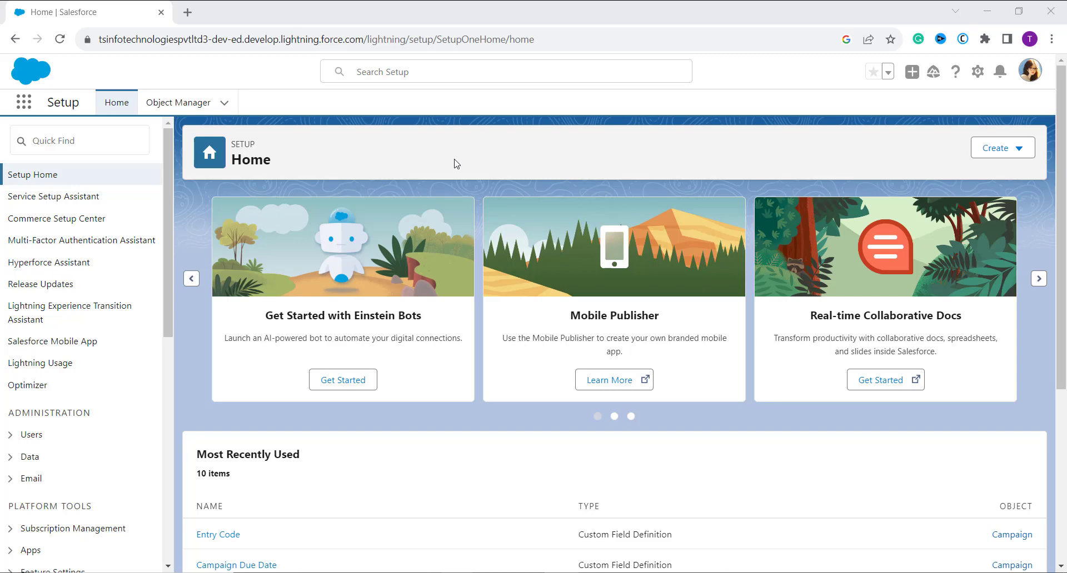
# Find the Campaign object in Object Manager by searching for "campaign" and open its Fields & Relationships.
pyautogui.click(976, 72)
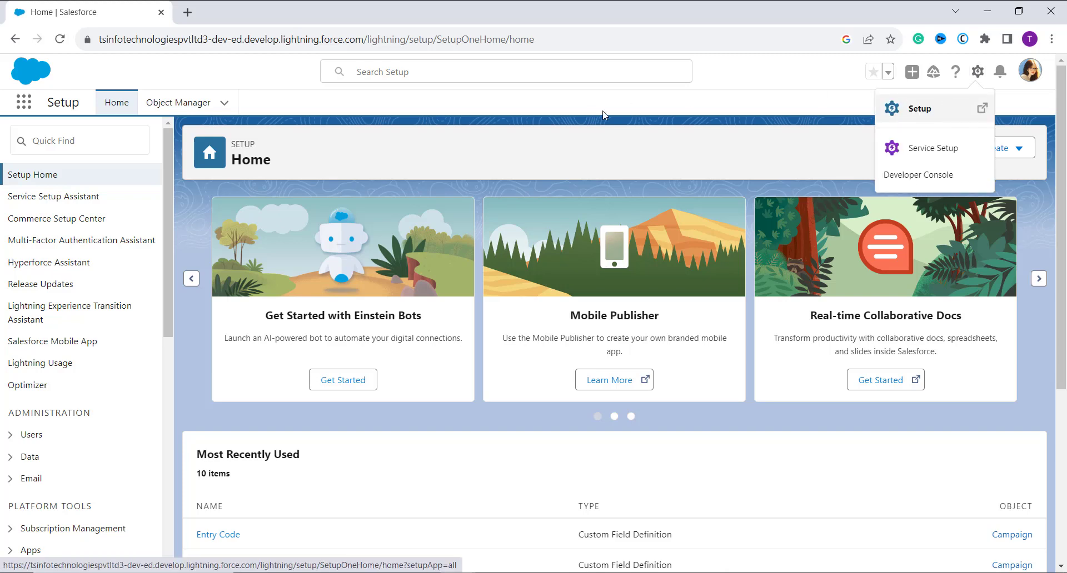
pyautogui.click(529, 115)
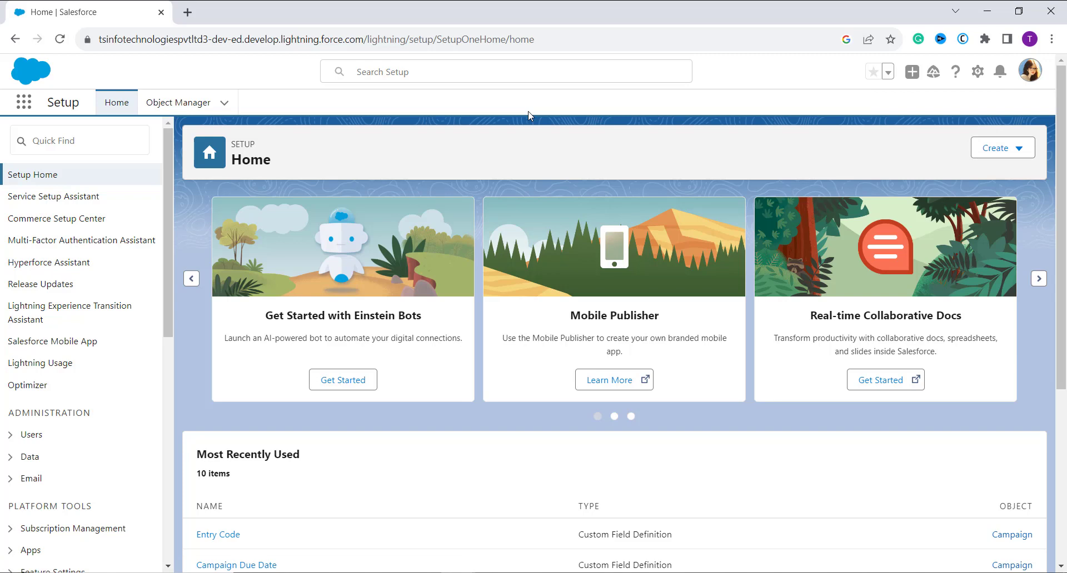
pyautogui.click(164, 101)
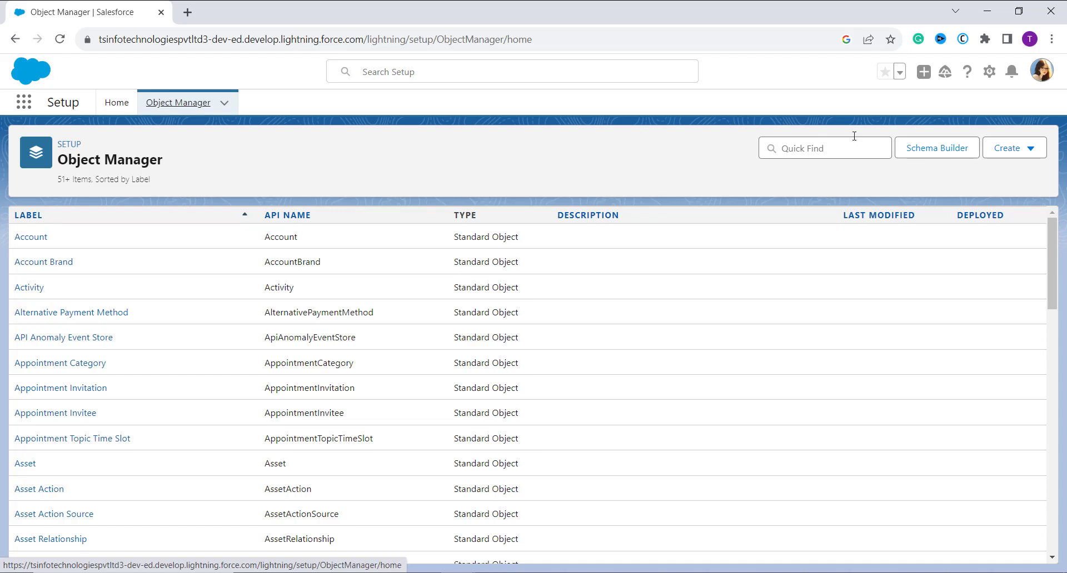
pyautogui.click(822, 145)
pyautogui.write('ca')
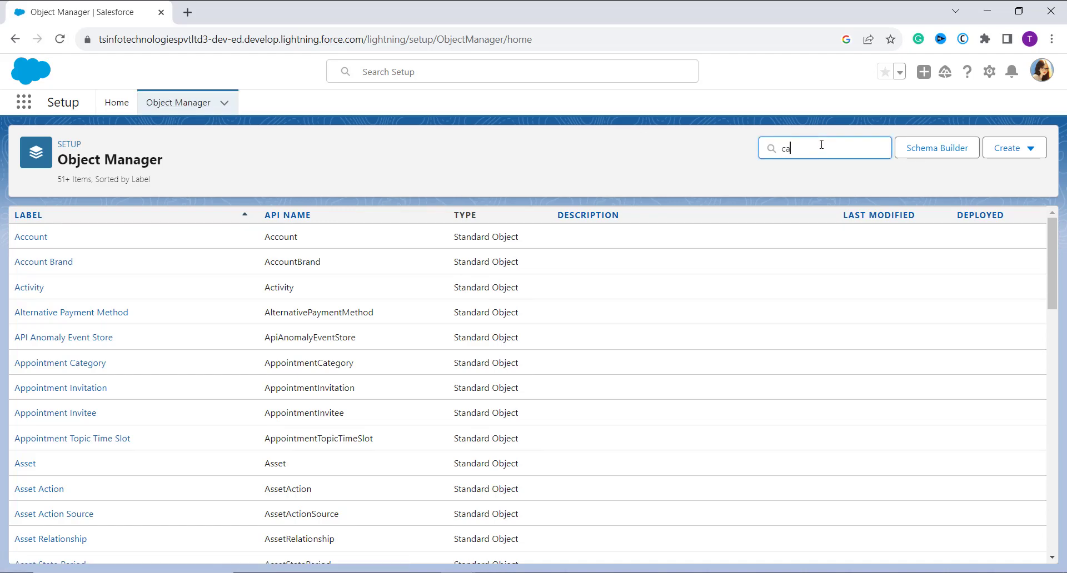
pyautogui.write('mpaign')
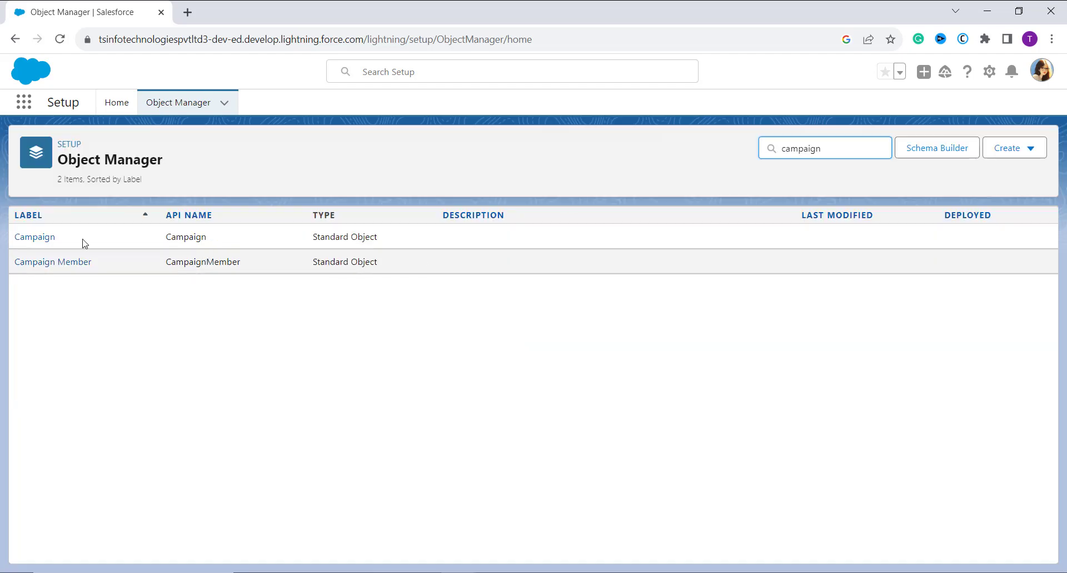
pyautogui.click(34, 237)
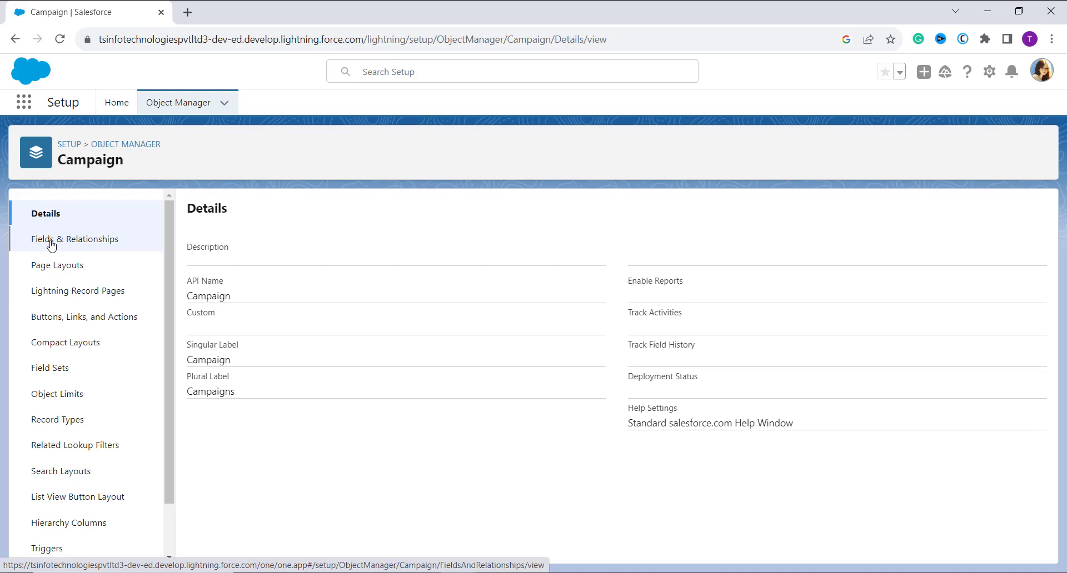
pyautogui.click(79, 244)
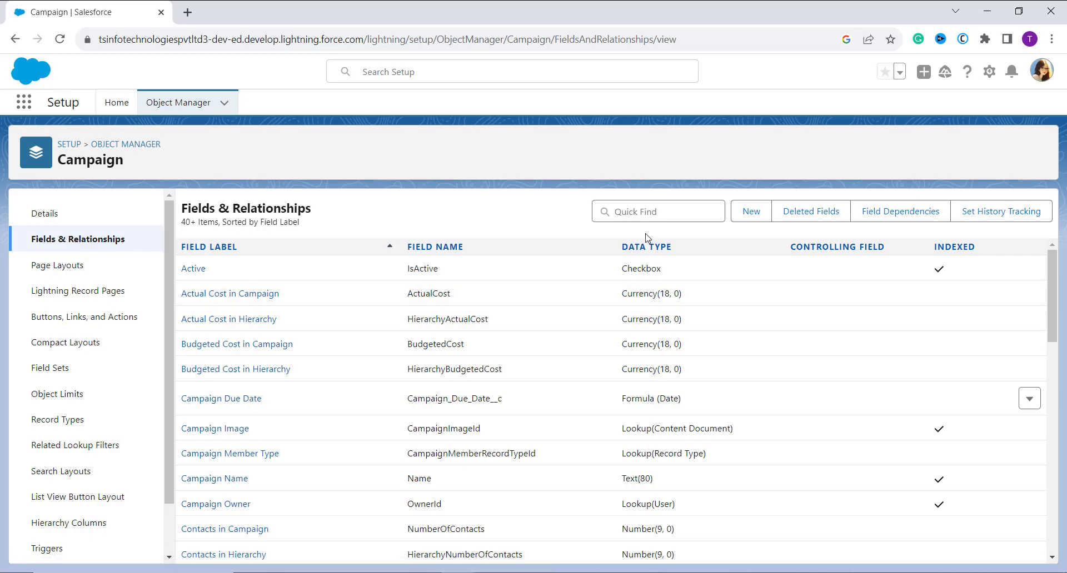
# Start a new custom field on the Campaign object with the Picklist data type and continue to its details.
pyautogui.click(761, 222)
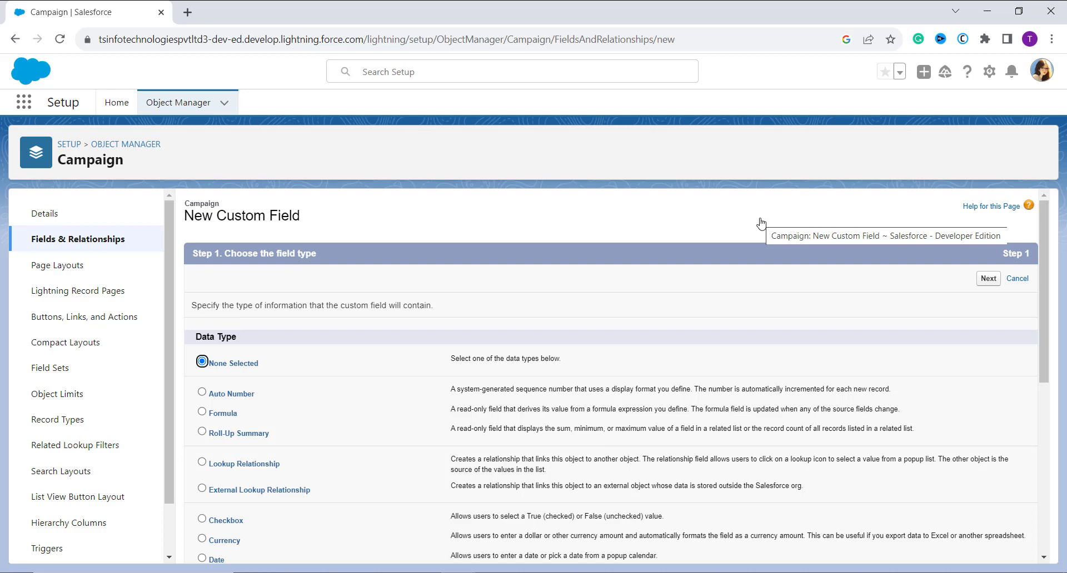
pyautogui.scroll(-3, 562, 316)
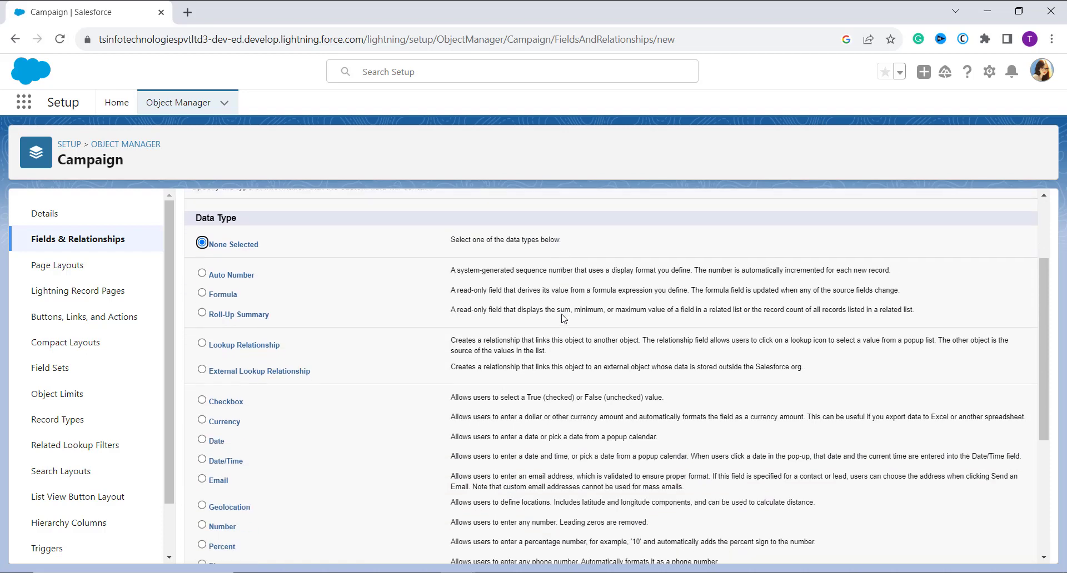
pyautogui.scroll(-3, 340, 388)
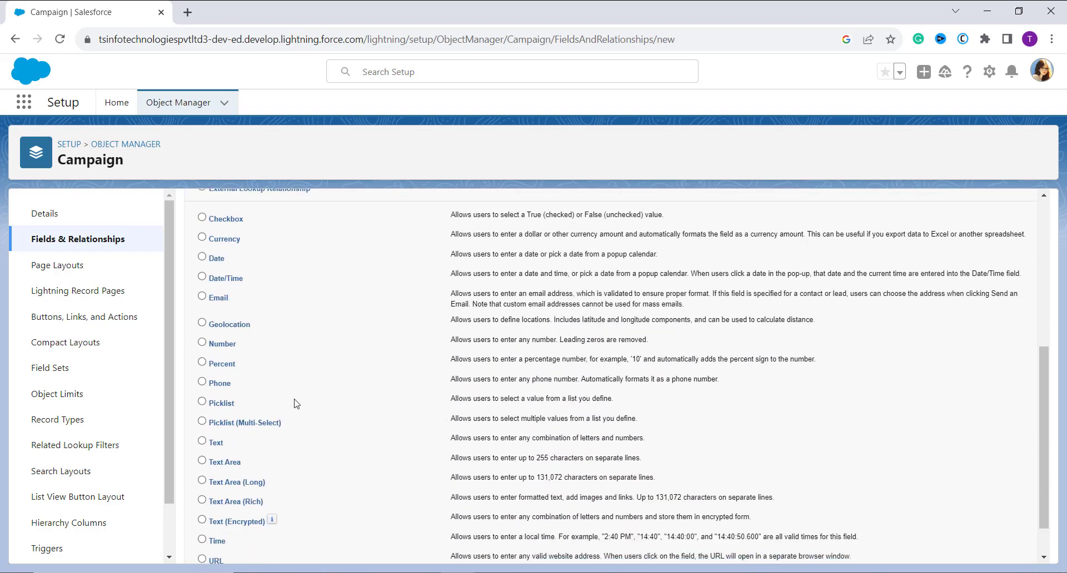
pyautogui.click(202, 373)
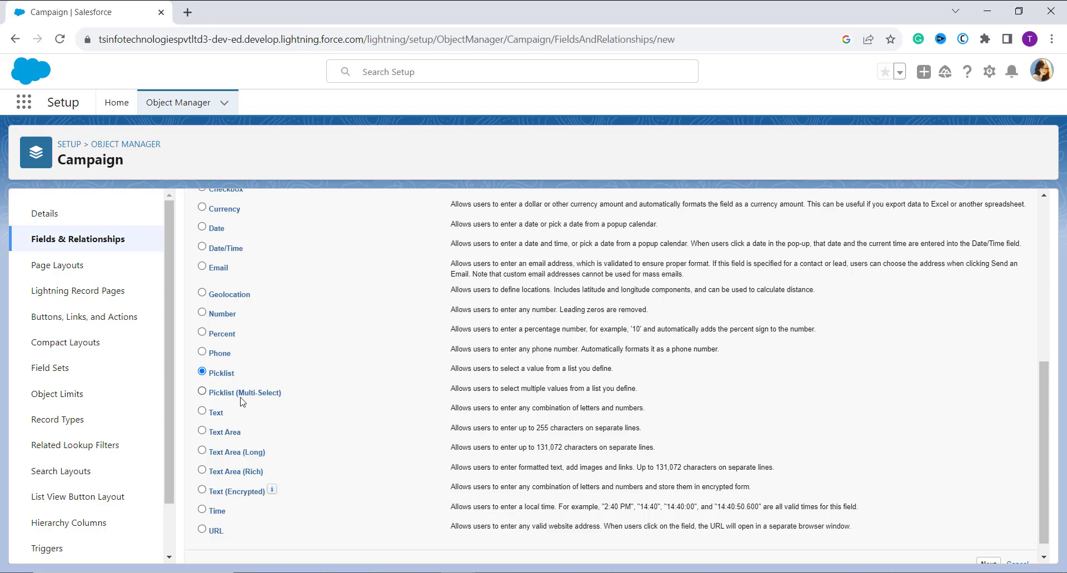
pyautogui.scroll(6, 230, 367)
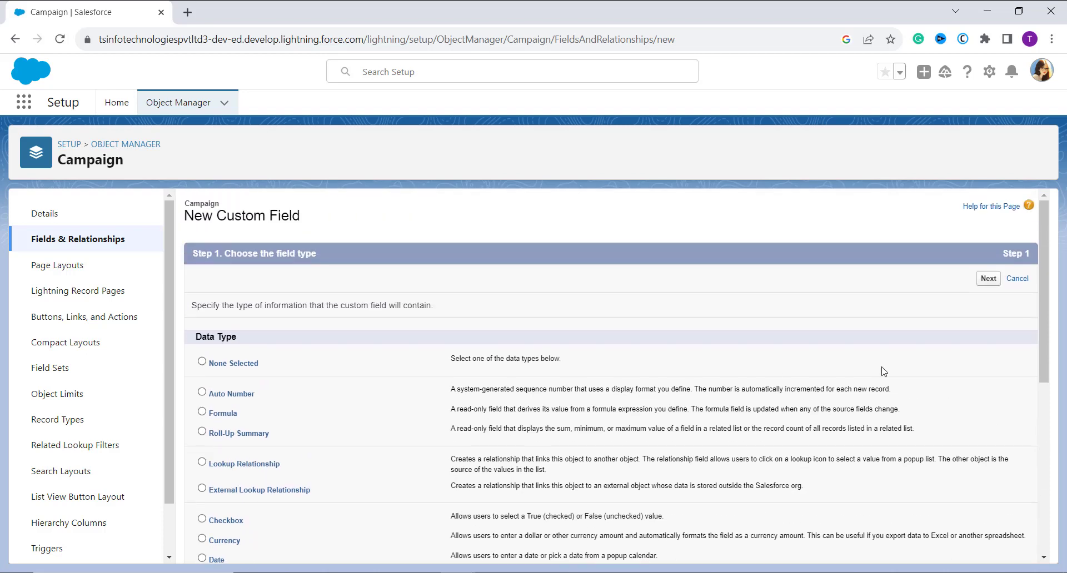
pyautogui.click(987, 284)
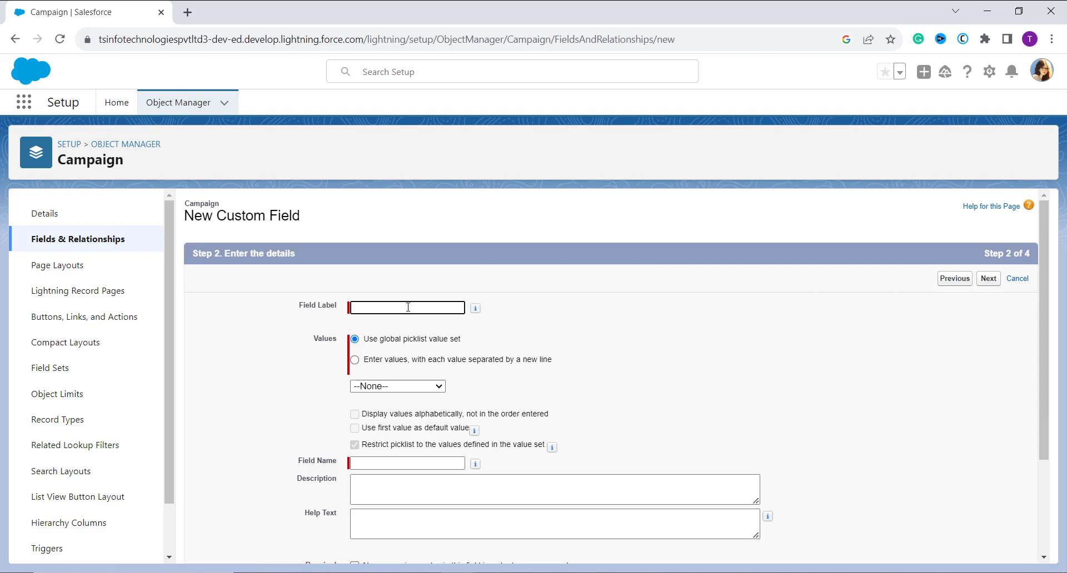
# Label the new field Campaign Objective and let its field name fill in as Campaign_Objective.
pyautogui.moveTo(479, 309)
pyautogui.write('Campaign Objectives')
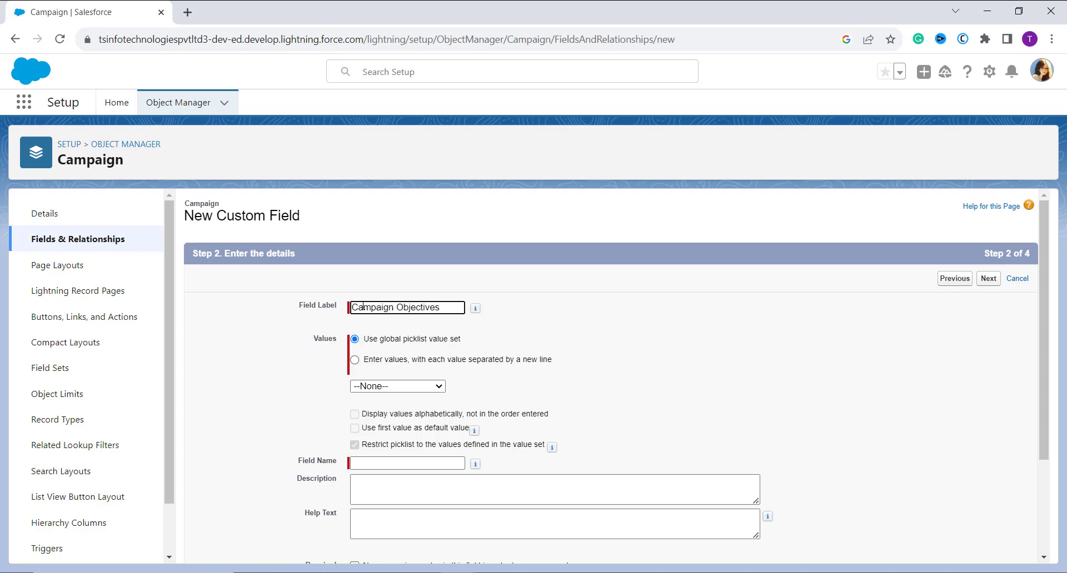
pyautogui.press('BackSpace')
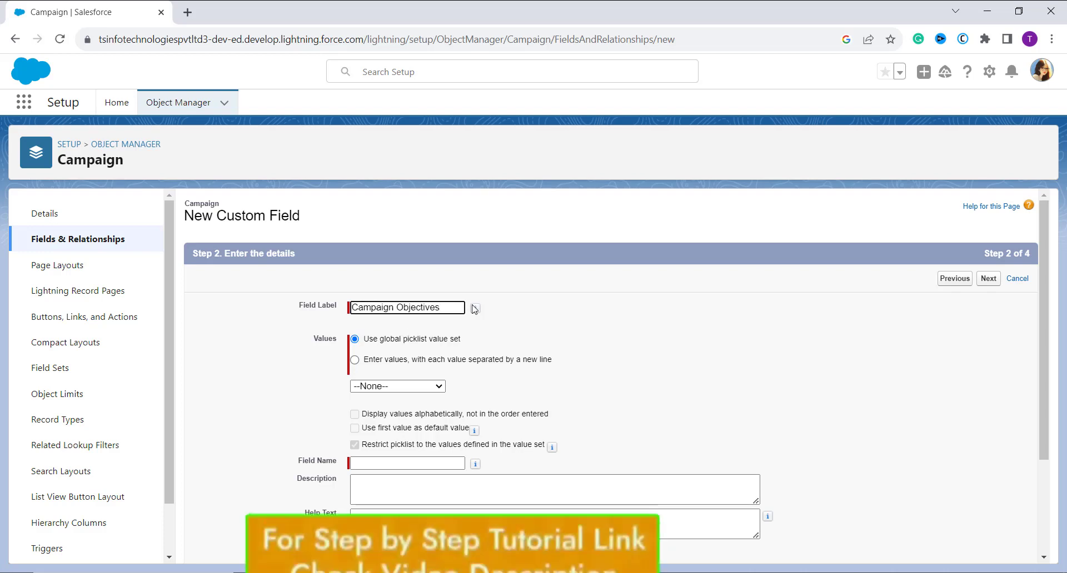
pyautogui.click(415, 354)
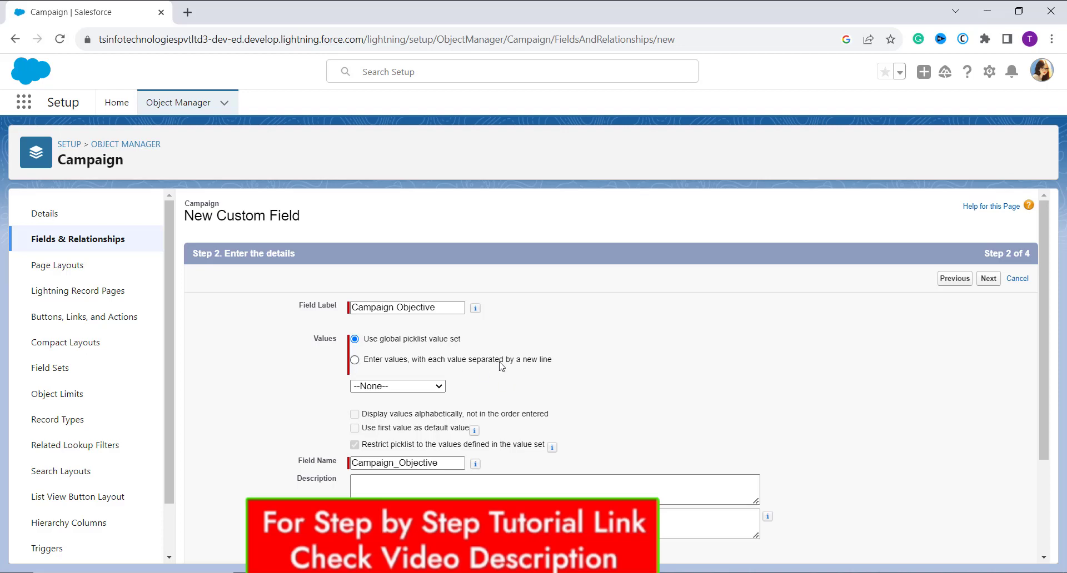
# Switch the picklist to manually entered values and paste Brand Awareness, Lead Generation and Sales copied from the Notepad list.
pyautogui.click(355, 360)
pyautogui.click(378, 420)
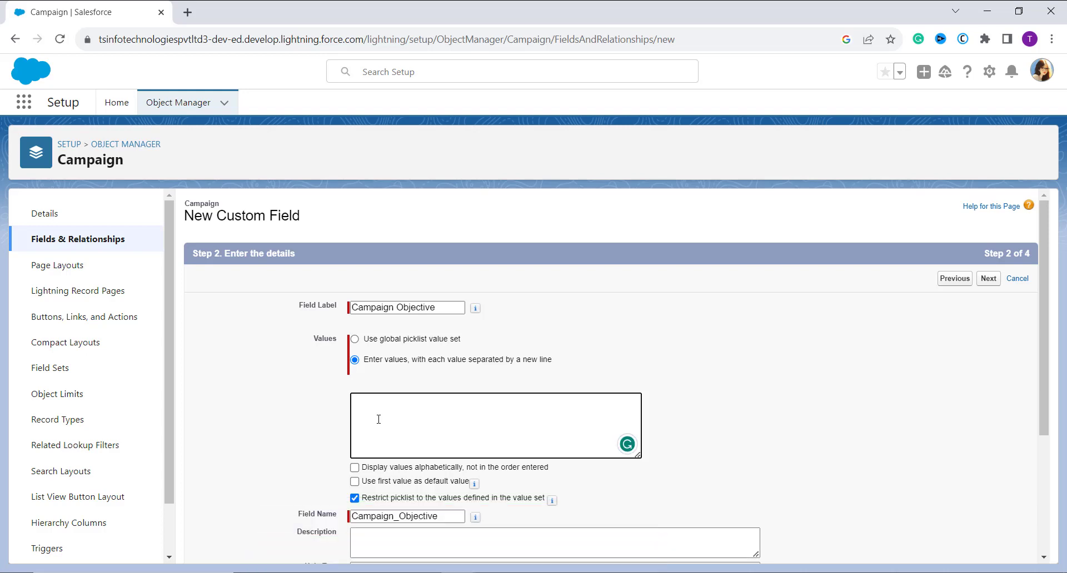
pyautogui.click(529, 572)
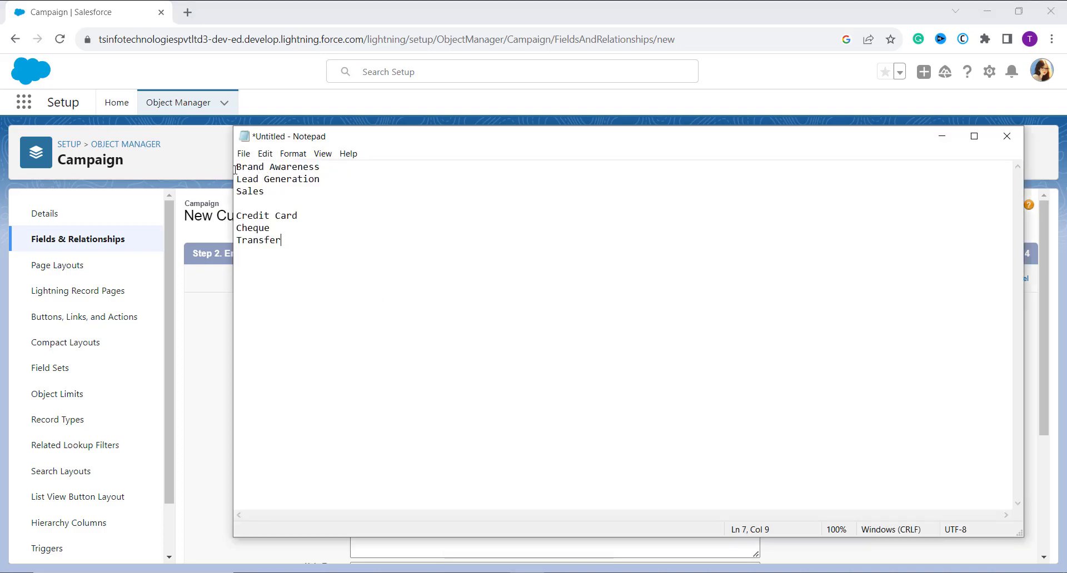
pyautogui.moveTo(236, 167); pyautogui.dragTo(269, 201)
pyautogui.hotkey('ctrl', 'c')
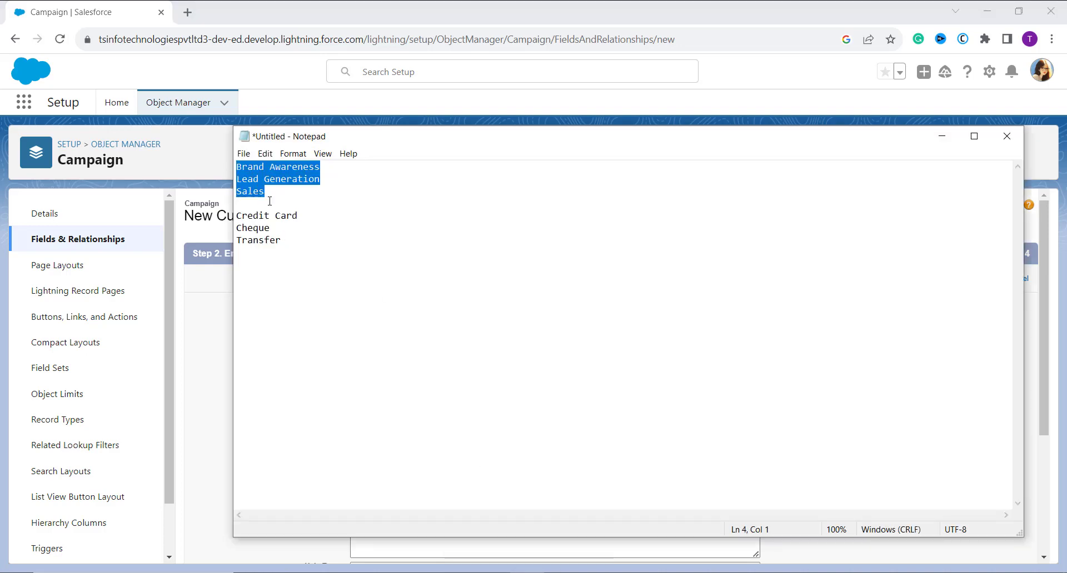
pyautogui.click(216, 347)
pyautogui.click(405, 432)
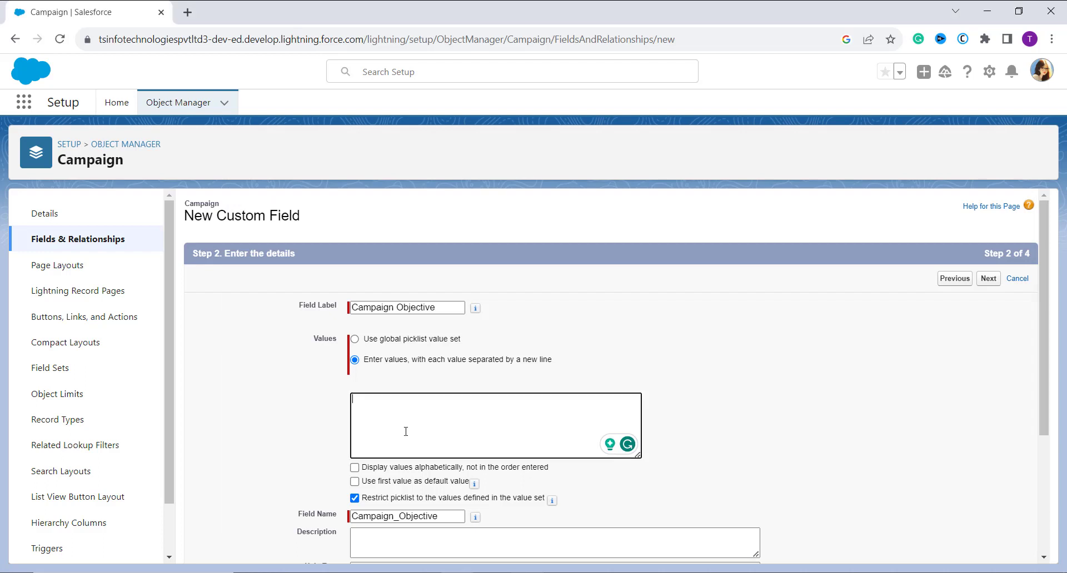
pyautogui.hotkey('ctrl', 'v')
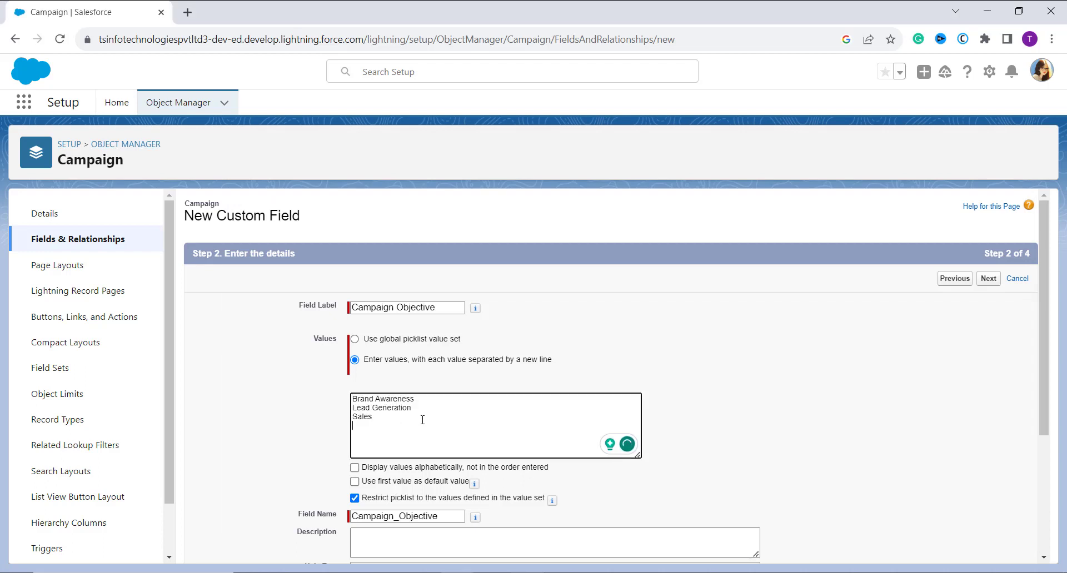
# Review the remaining field details, keep the default options, and continue to field-level security.
pyautogui.scroll(-3, 423, 420)
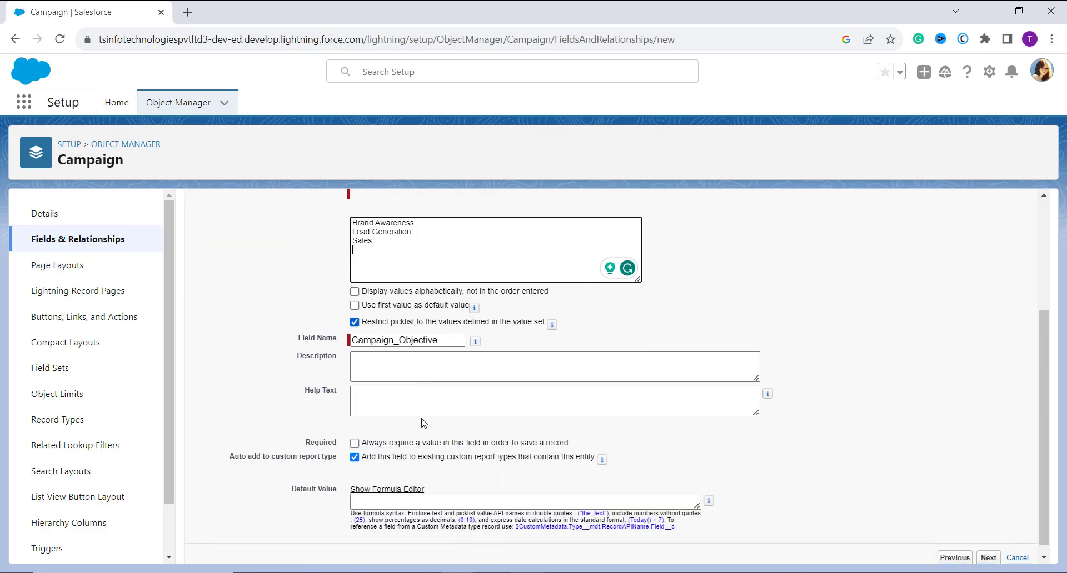
pyautogui.scroll(-1, 422, 422)
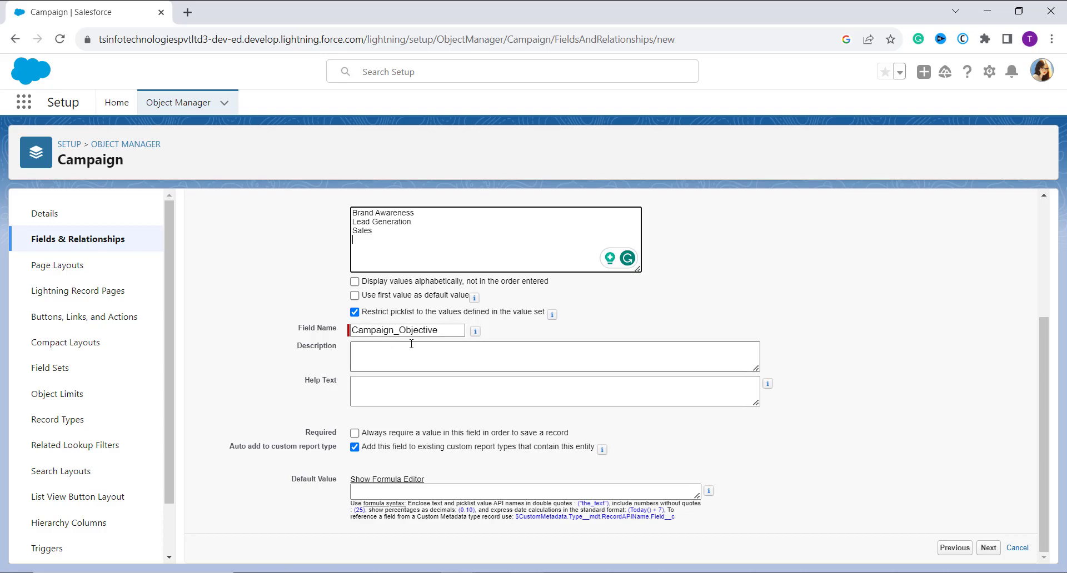
pyautogui.scroll(4, 414, 344)
pyautogui.scroll(-2, 428, 319)
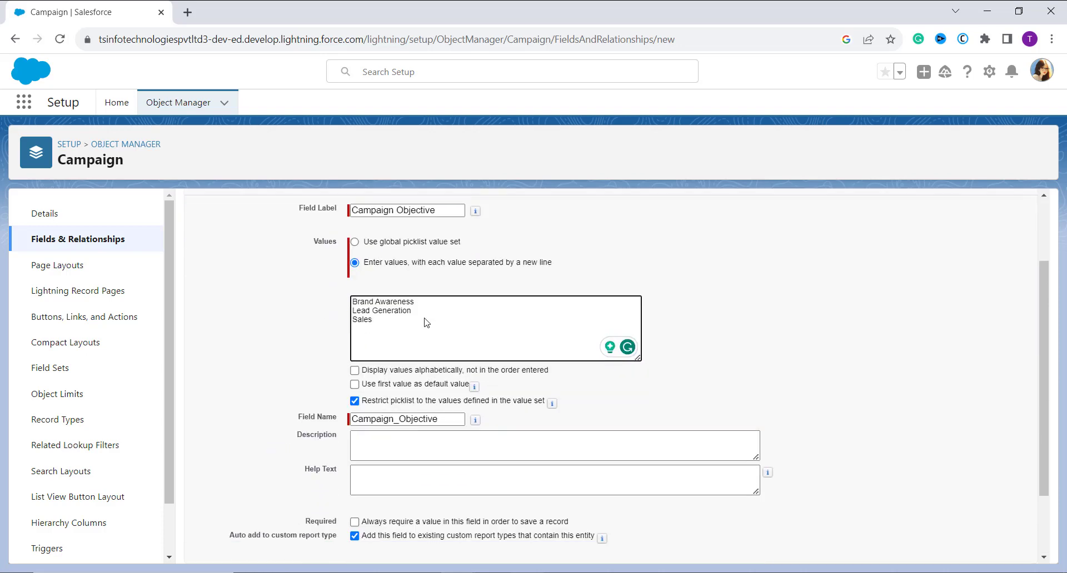
pyautogui.scroll(2, 721, 338)
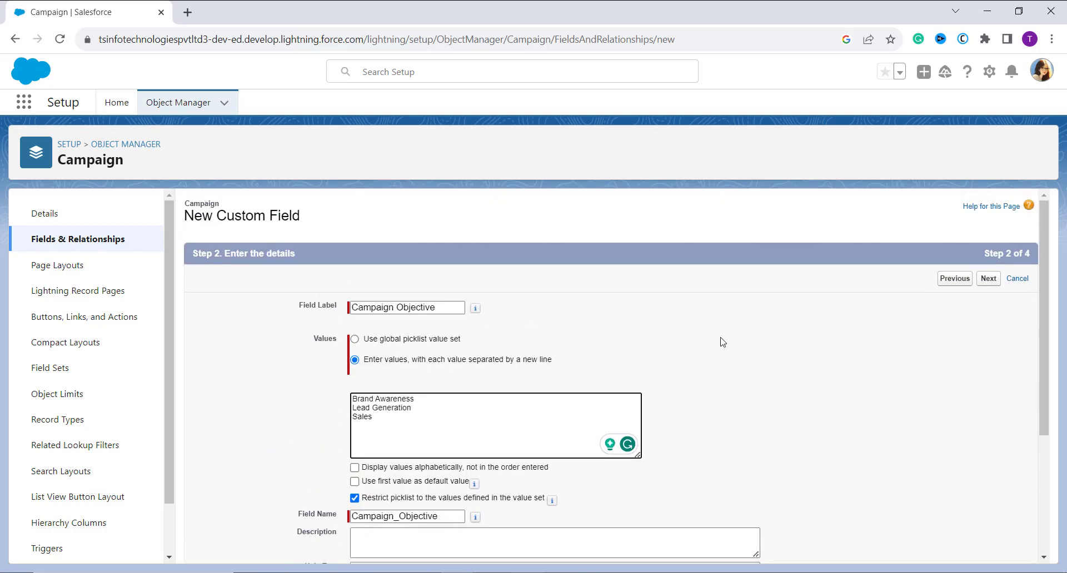
pyautogui.click(992, 279)
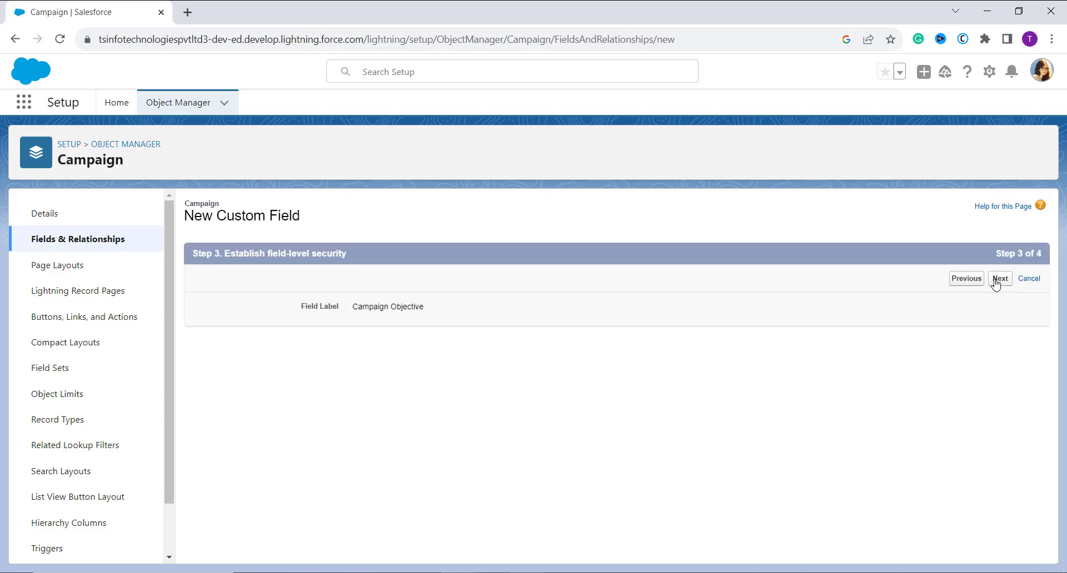
# Make the Campaign Objective field visible to all profiles and save it with the Campaign Layout included.
pyautogui.scroll(-1, 814, 309)
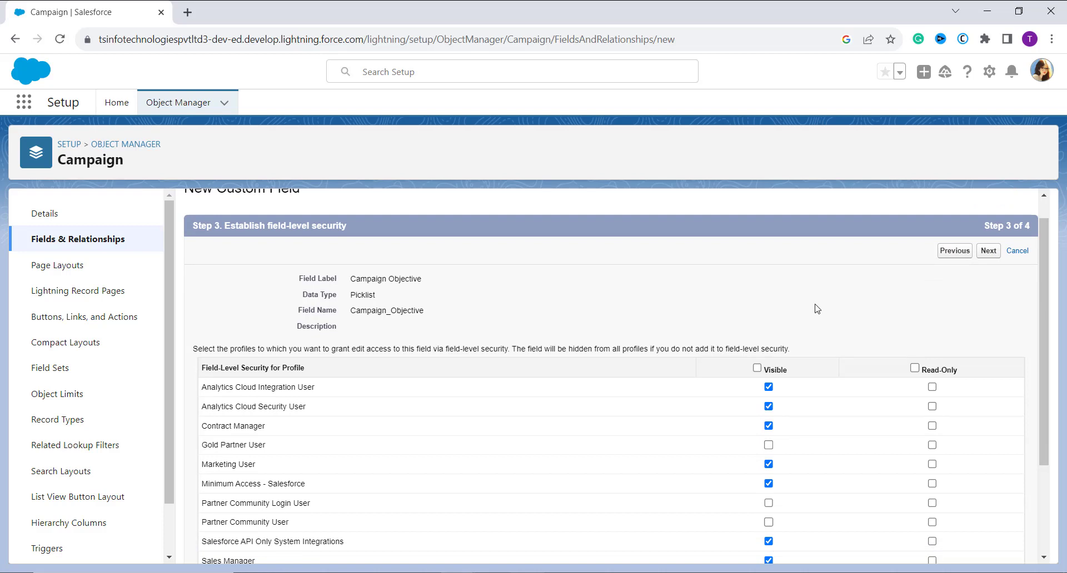
pyautogui.click(444, 73)
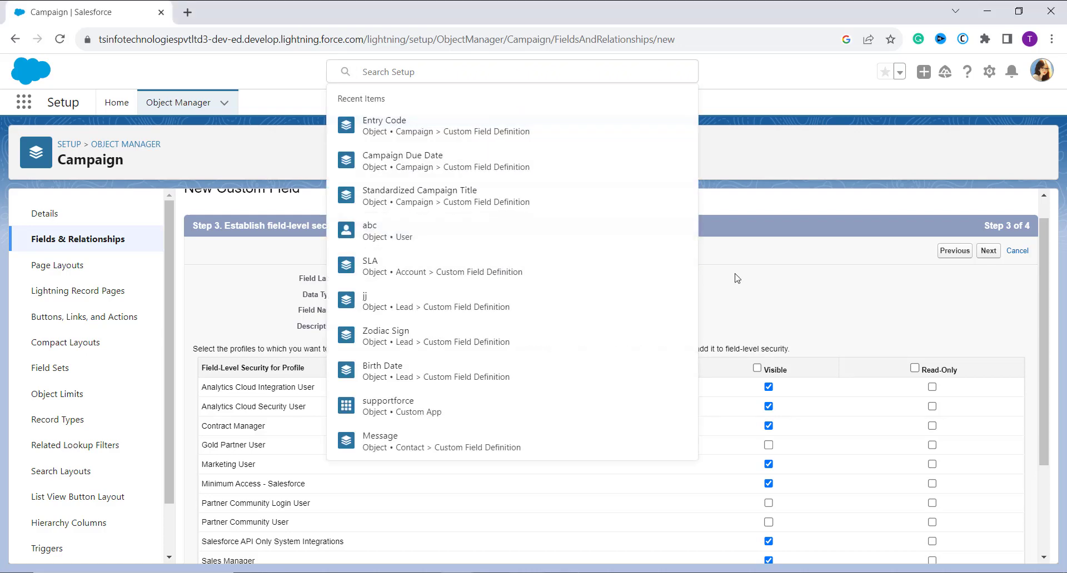
pyautogui.click(698, 225)
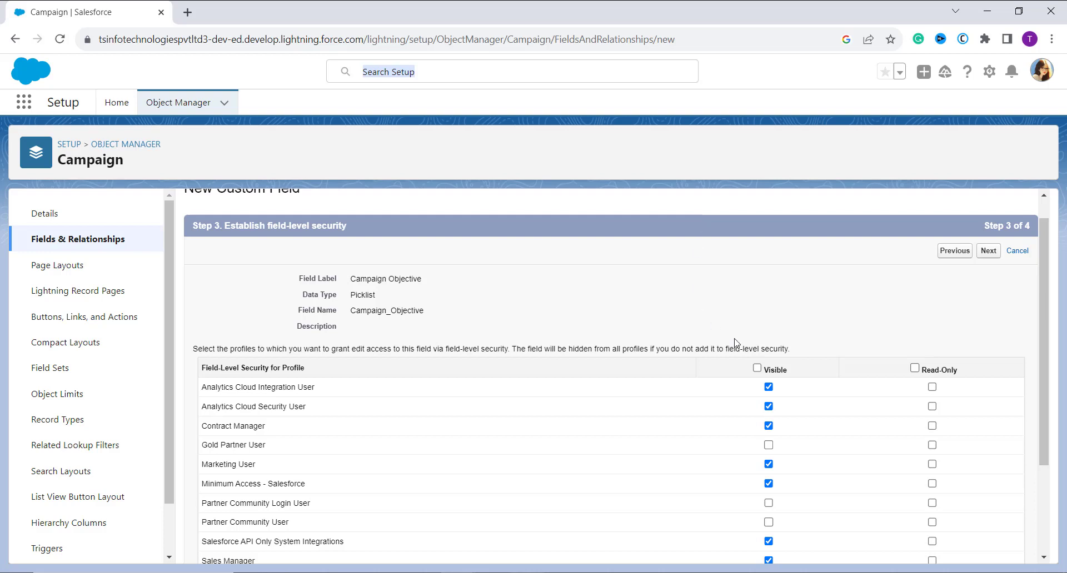
pyautogui.click(758, 370)
pyautogui.click(988, 251)
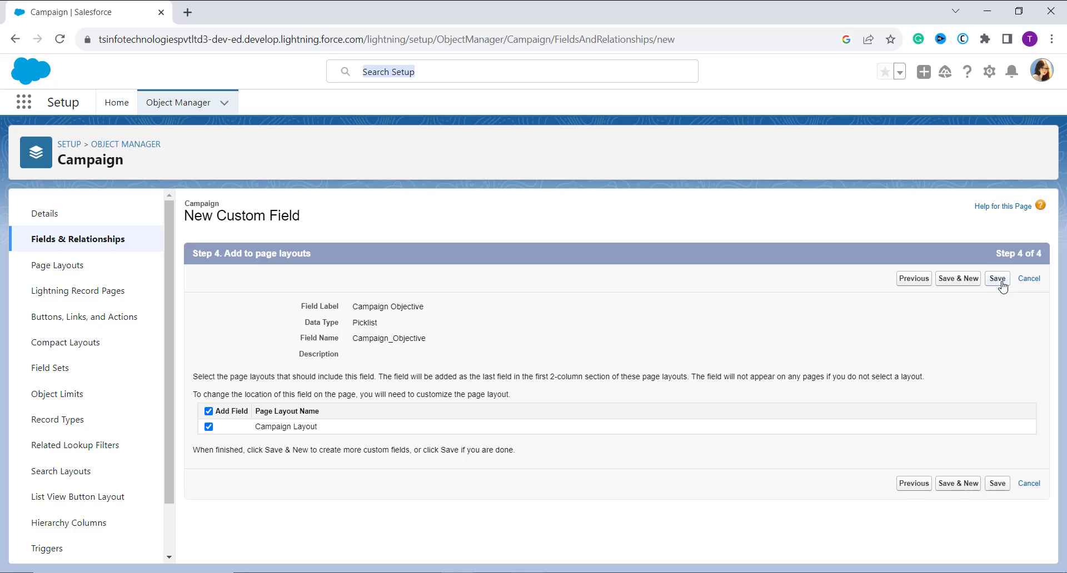
pyautogui.click(998, 279)
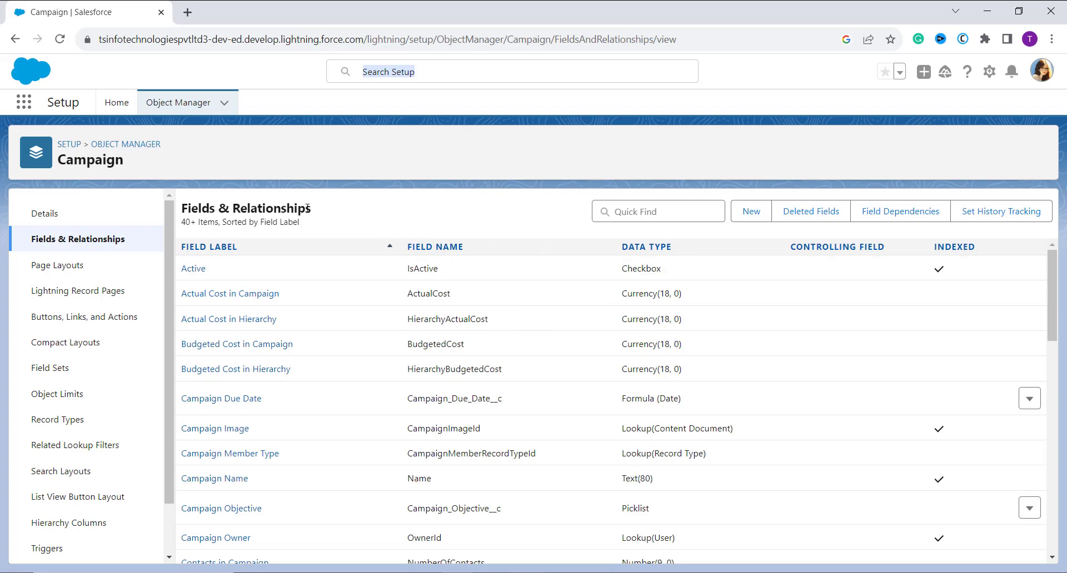
# Search the App Launcher for "cam" and open the Campaigns list.
pyautogui.click(24, 101)
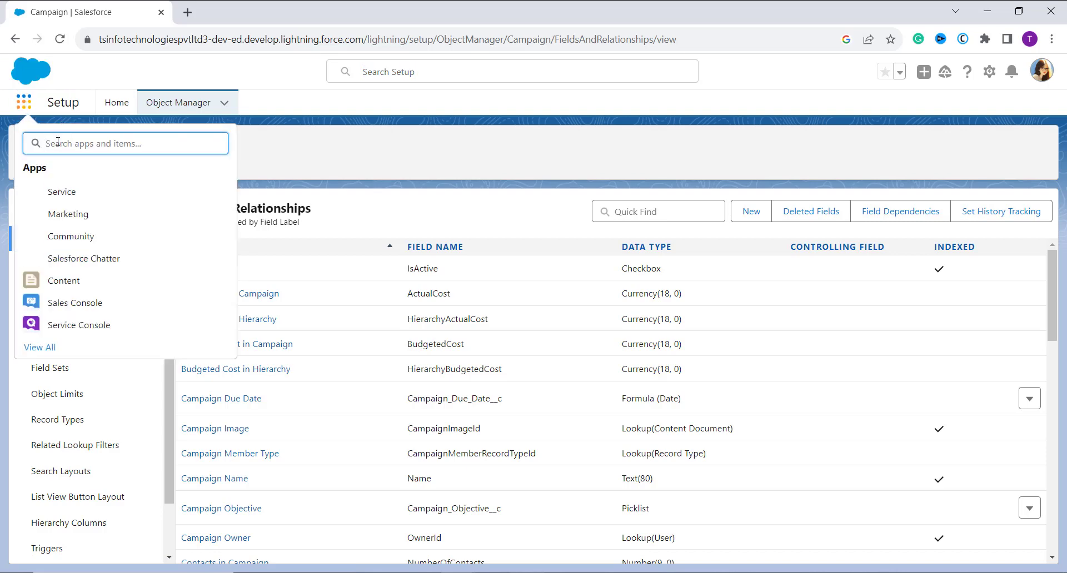
pyautogui.write('ca')
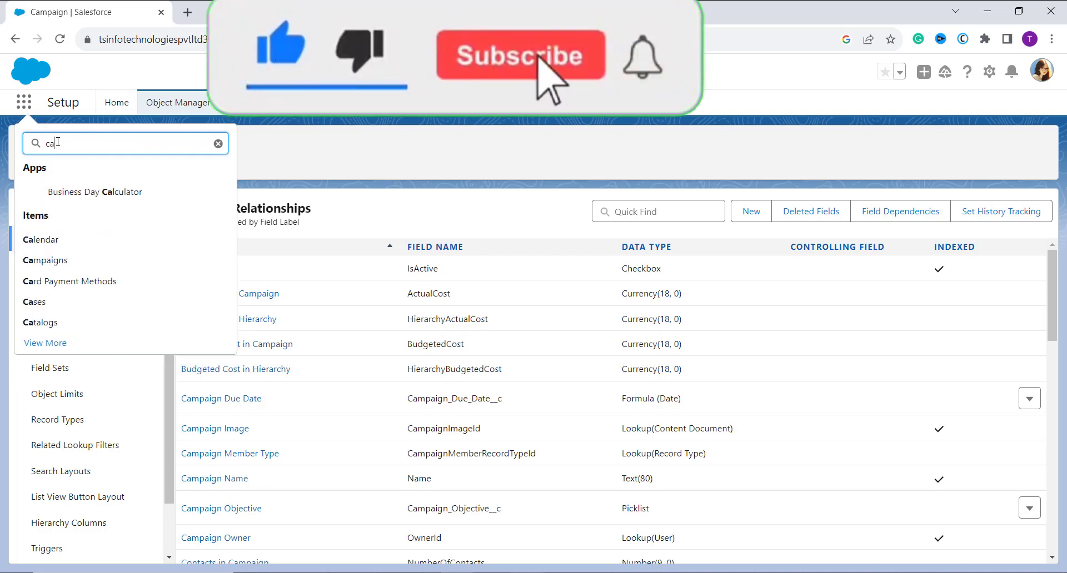
pyautogui.write('m')
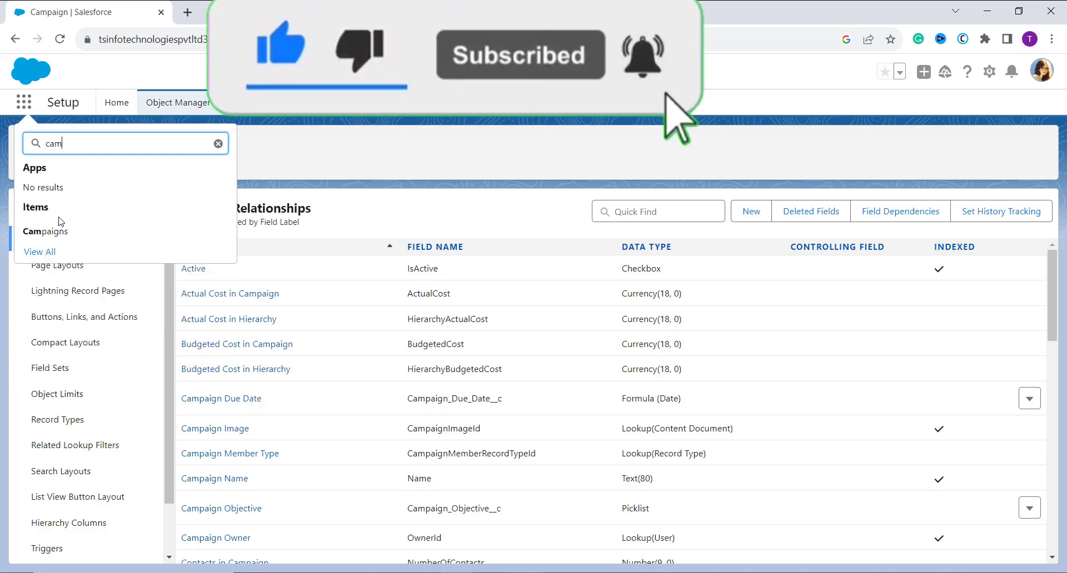
pyautogui.click(56, 235)
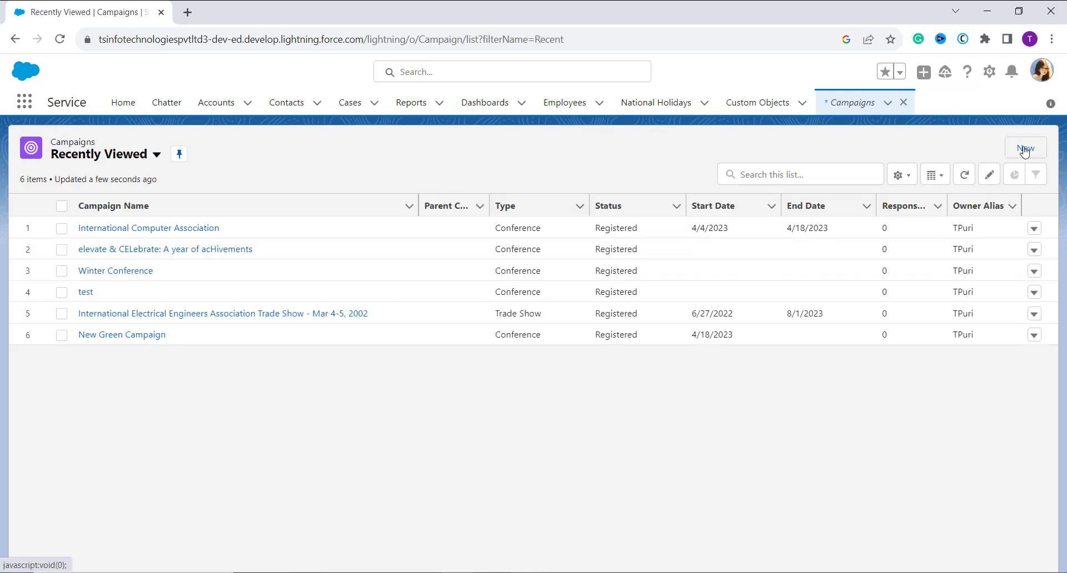
# Check the Campaign Objective options on a new campaign form by trying Brand Awareness and Lead Generation, and close the form without saving.
pyautogui.click(1025, 152)
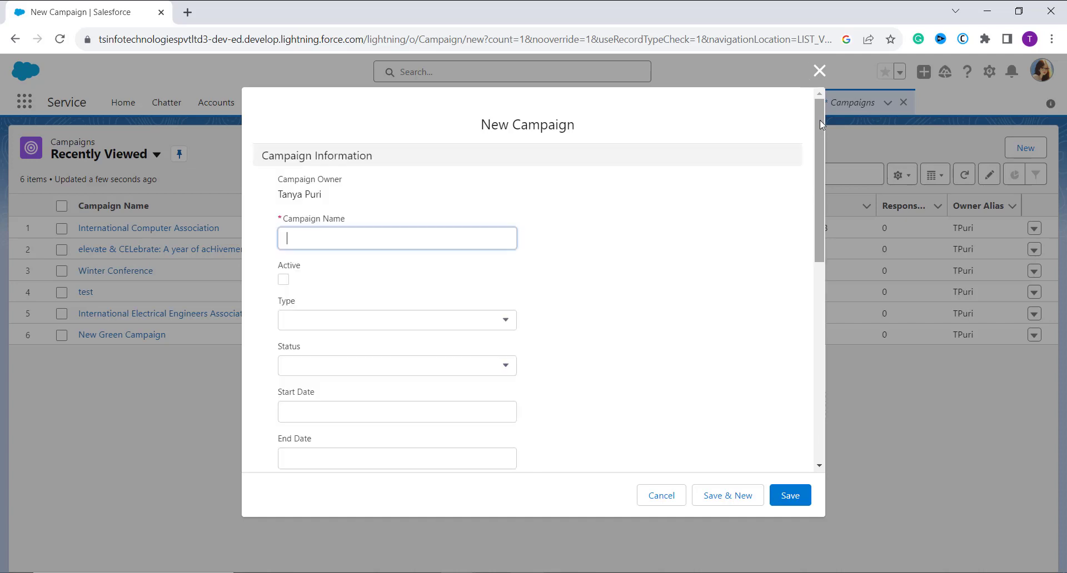
pyautogui.scroll(-5, 598, 191)
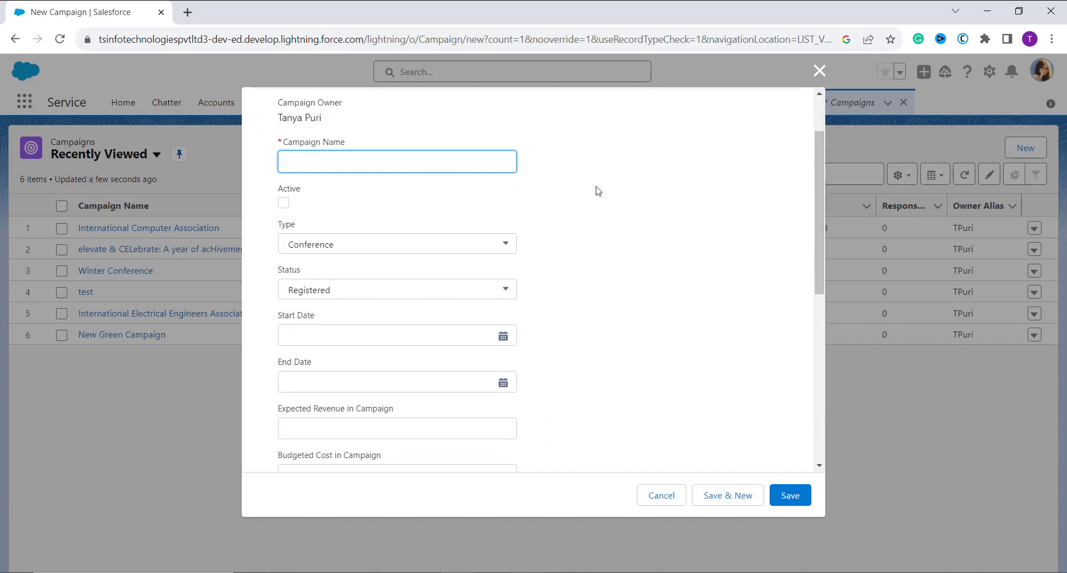
pyautogui.scroll(-3, 597, 191)
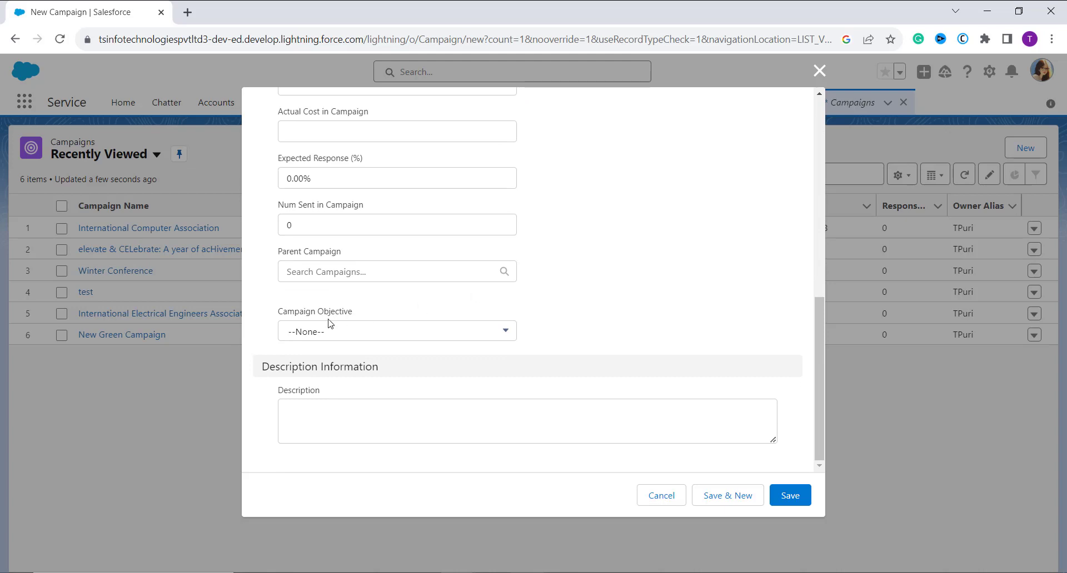
pyautogui.click(387, 334)
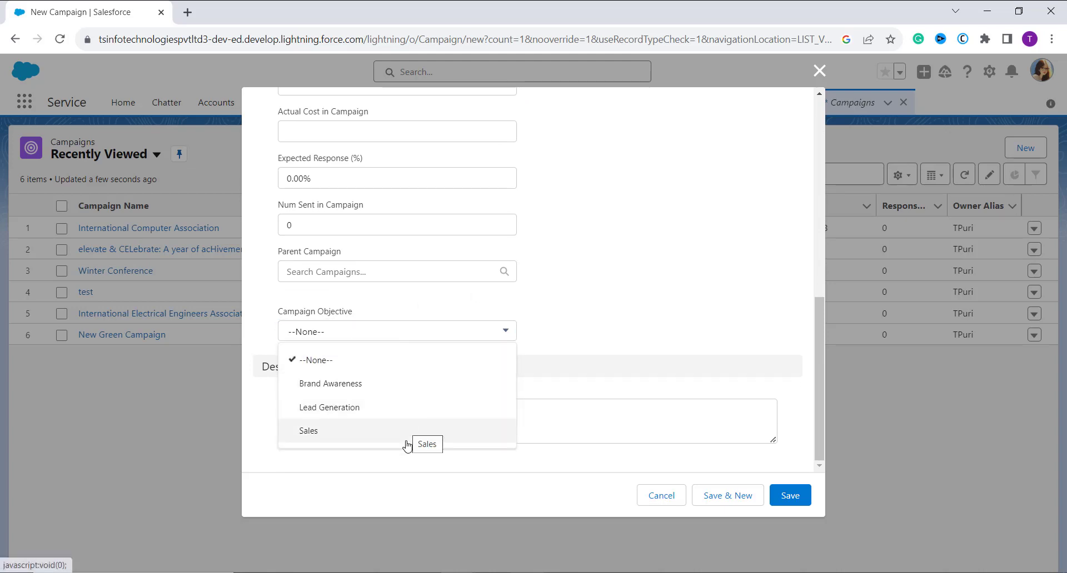
pyautogui.click(404, 392)
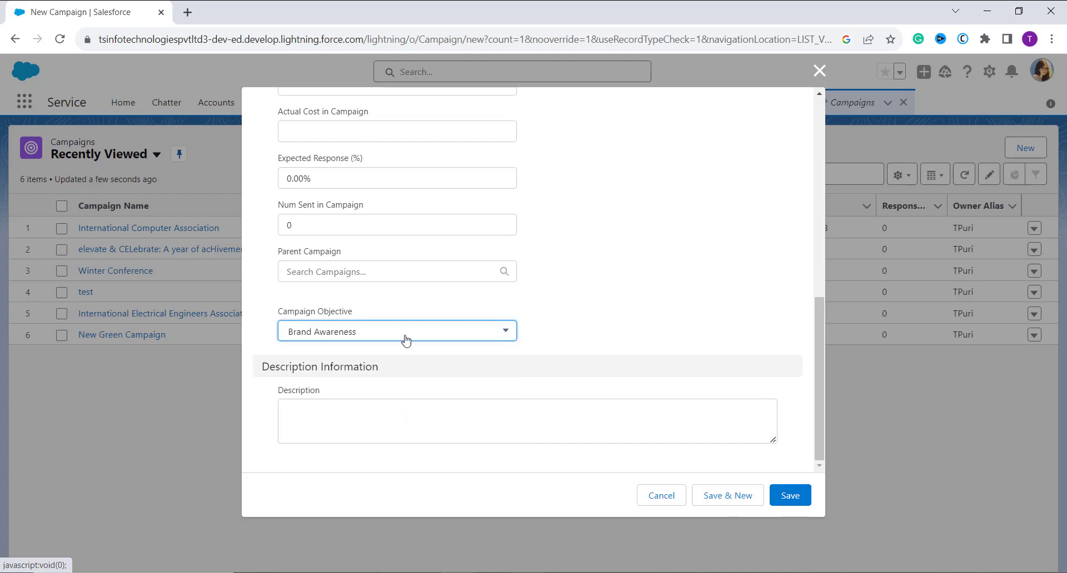
pyautogui.click(405, 335)
pyautogui.click(370, 409)
pyautogui.click(428, 333)
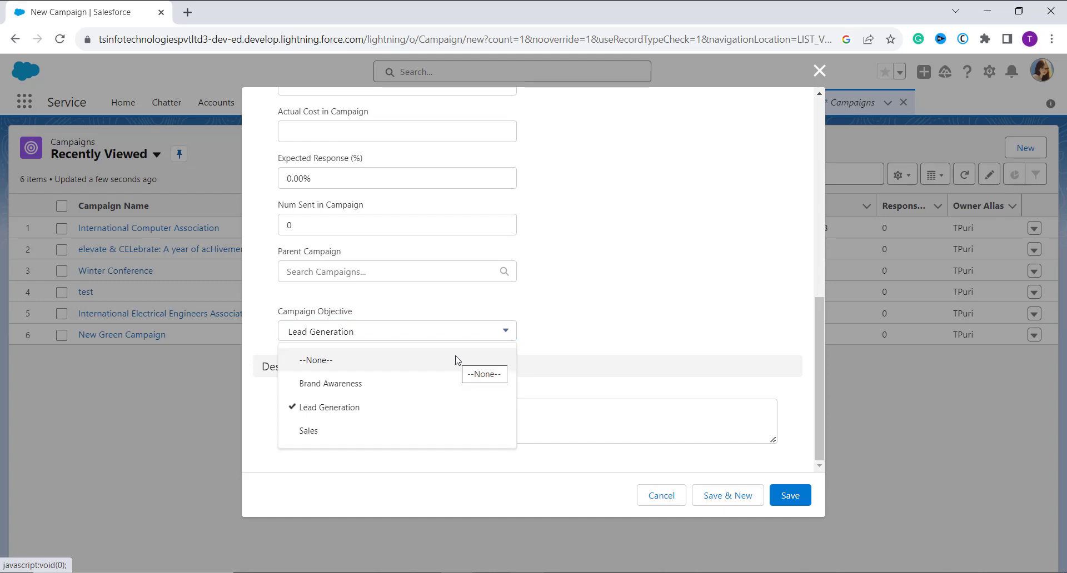
pyautogui.click(820, 70)
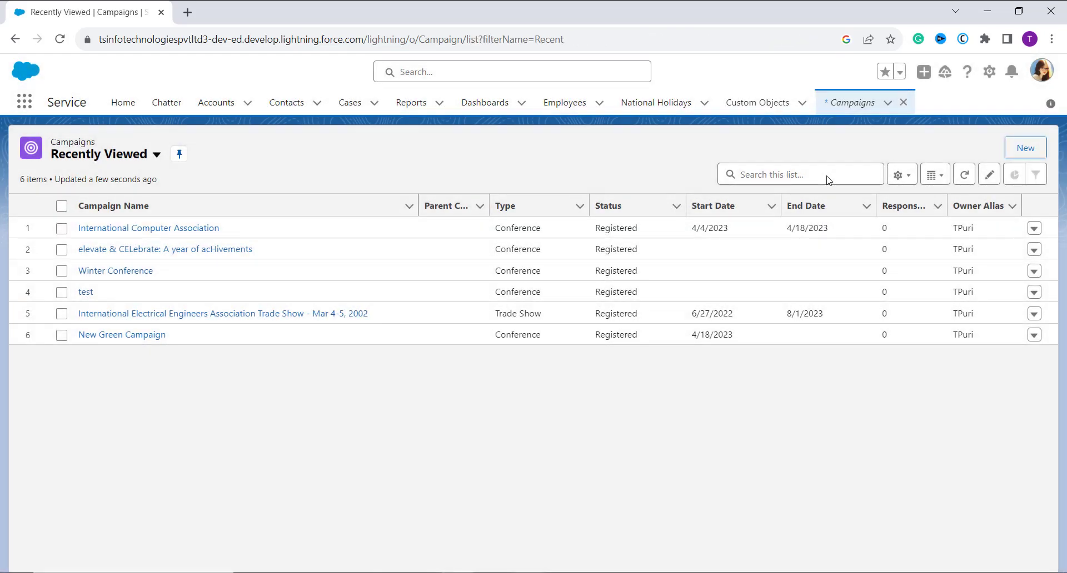
# Switch from Lightning Experience to Salesforce Classic and open Setup.
pyautogui.click(1042, 72)
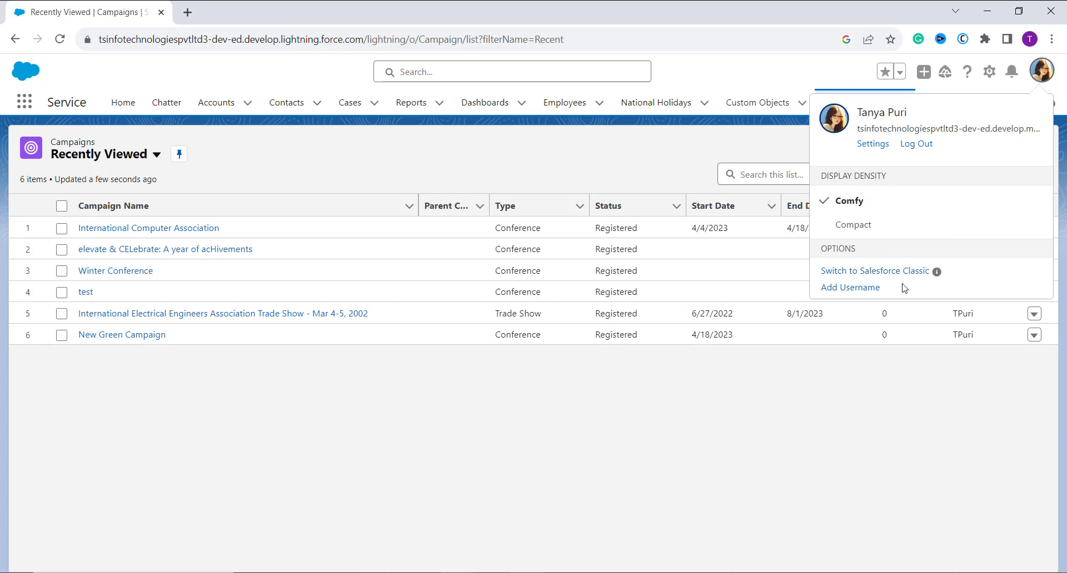
pyautogui.click(907, 273)
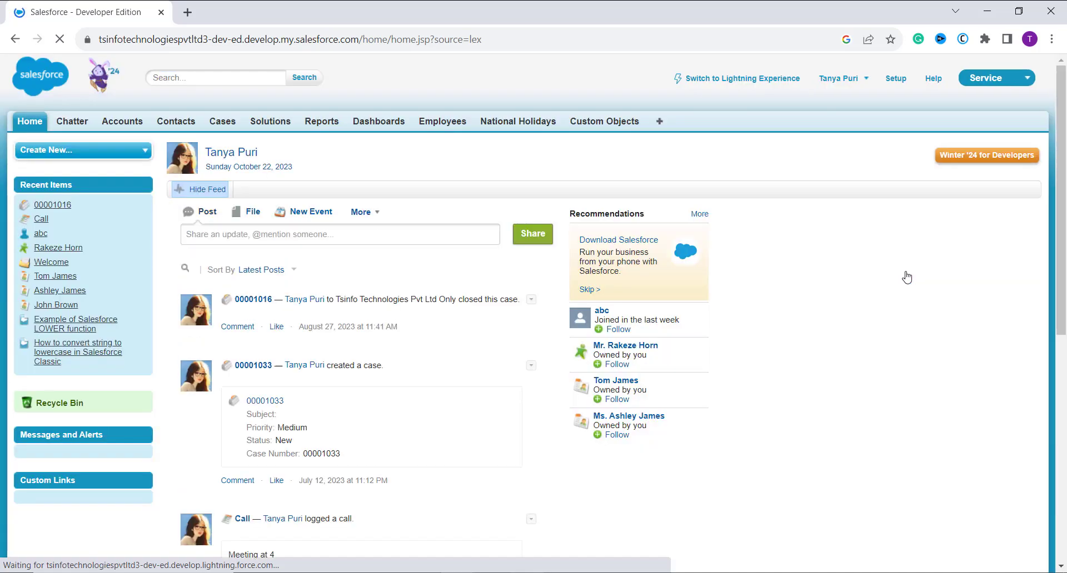
pyautogui.click(895, 79)
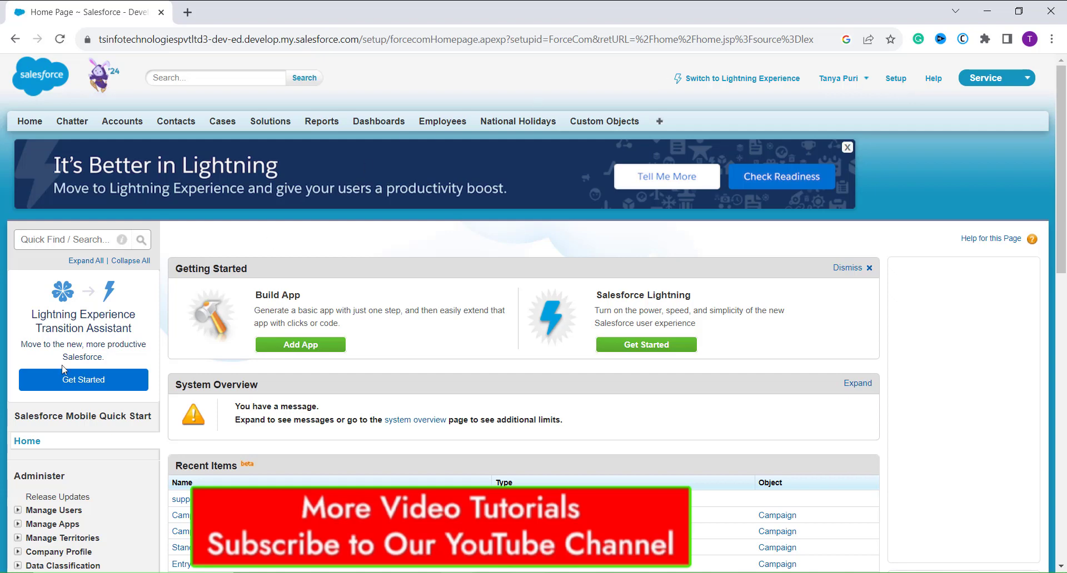
# Open the field list of the standard Product object from the Customize settings.
pyautogui.scroll(-9, 30, 422)
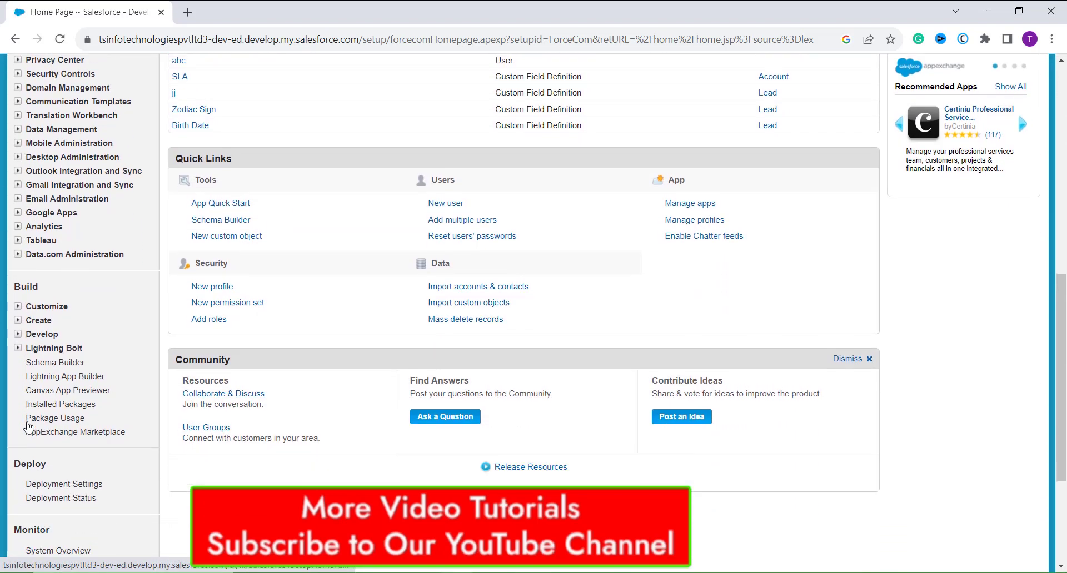
pyautogui.scroll(-4, 28, 427)
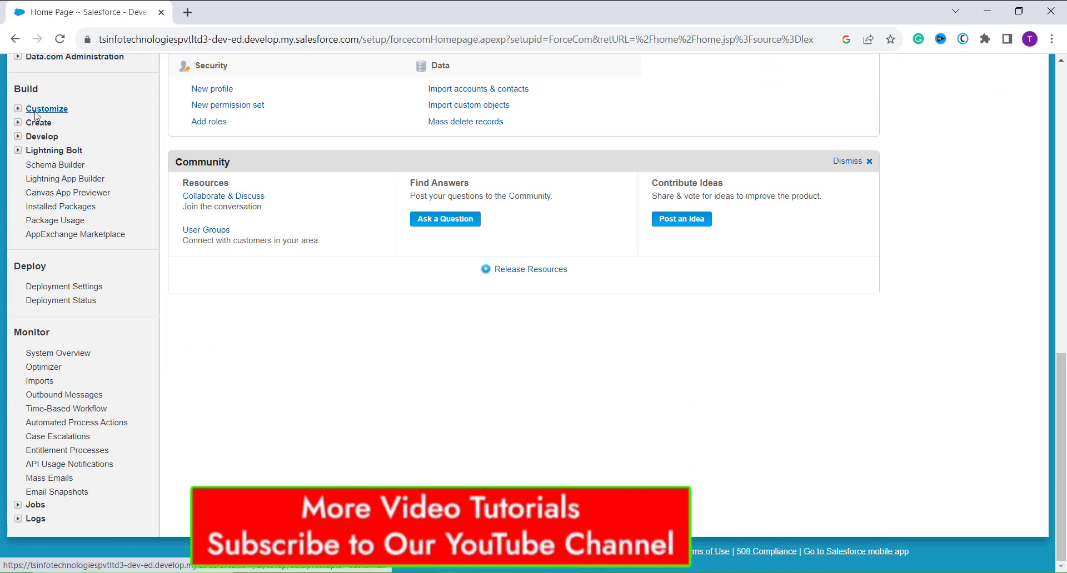
pyautogui.click(20, 111)
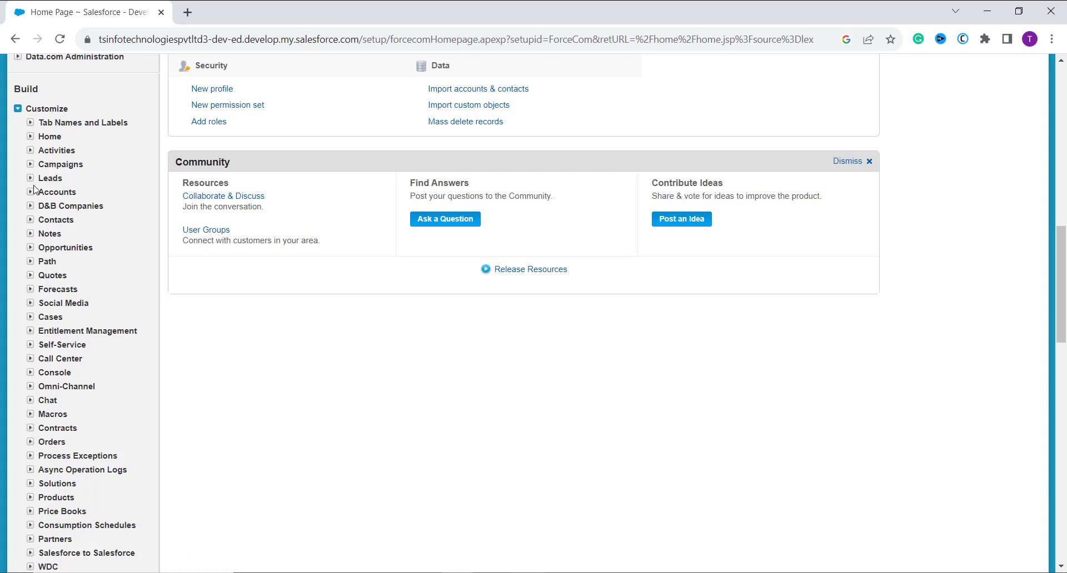
pyautogui.click(31, 498)
pyautogui.scroll(-2, 84, 428)
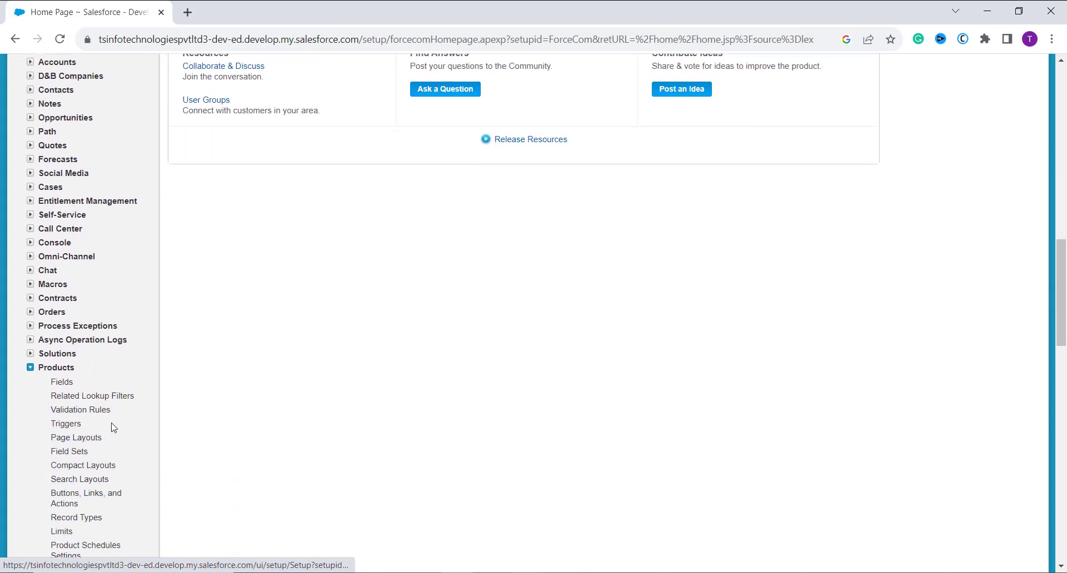
pyautogui.click(63, 383)
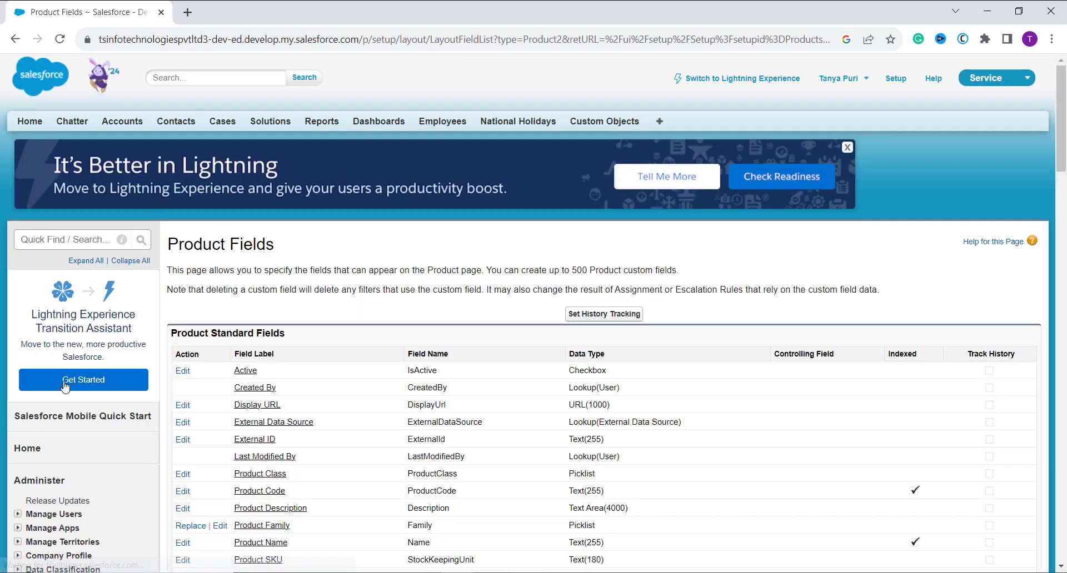
# Start a new custom field on the Product object with the Picklist data type and continue to its details.
pyautogui.scroll(-3, 481, 395)
pyautogui.scroll(-2, 481, 393)
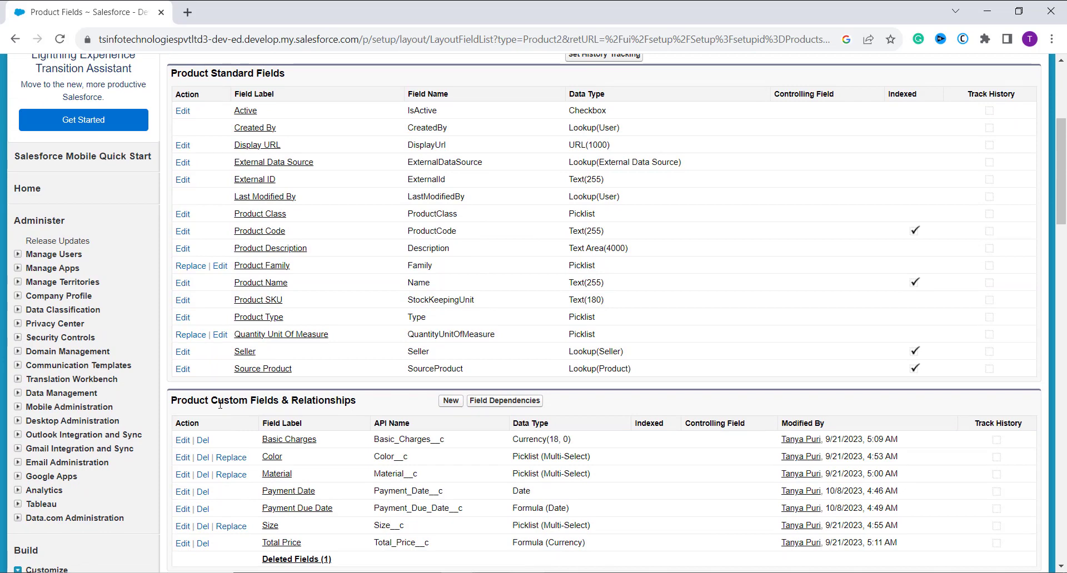
pyautogui.scroll(-2, 259, 376)
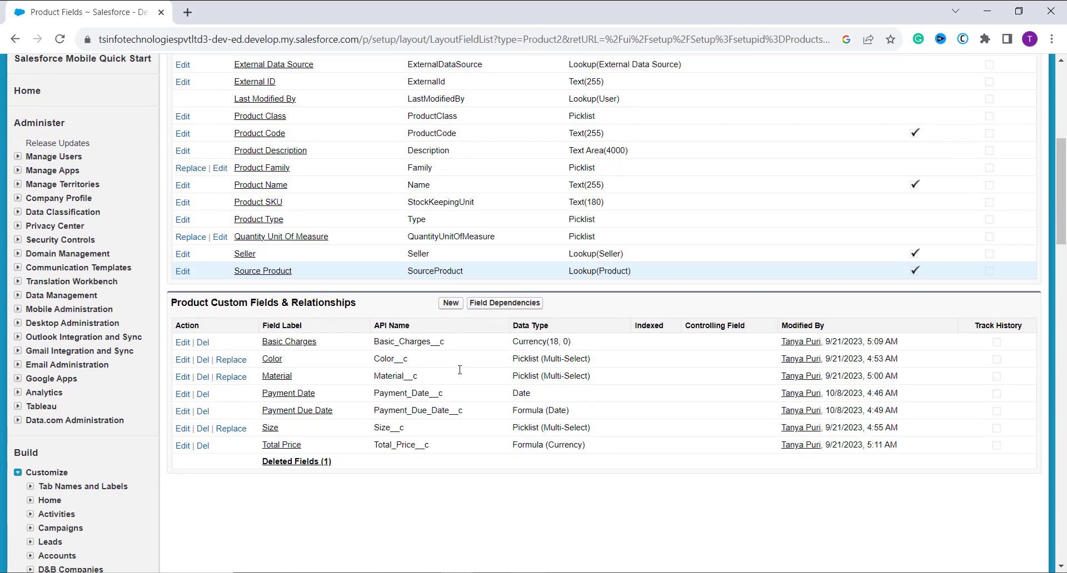
pyautogui.click(451, 297)
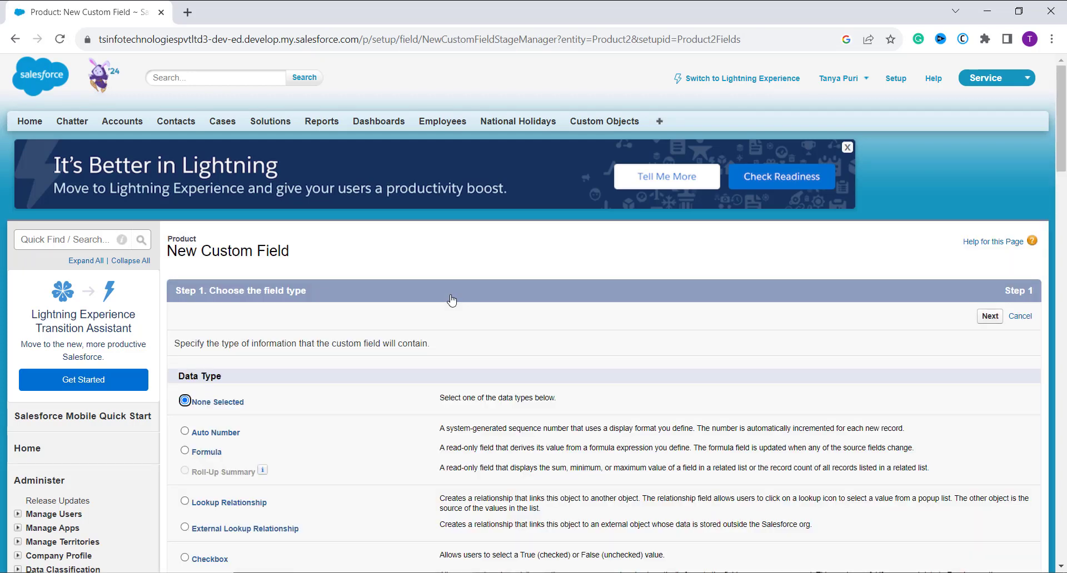
pyautogui.scroll(-2, 451, 300)
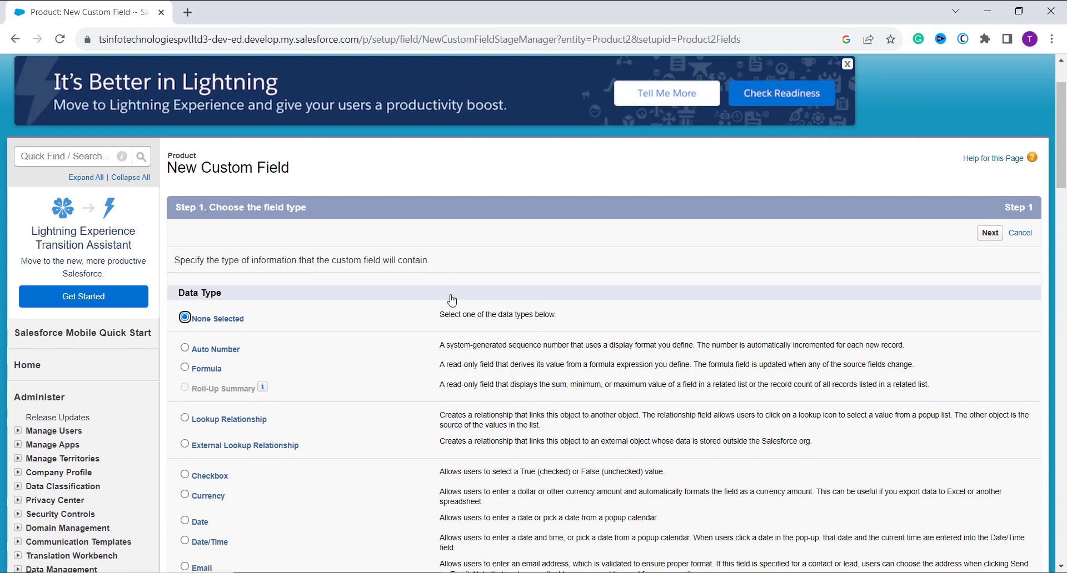
pyautogui.scroll(-1, 452, 300)
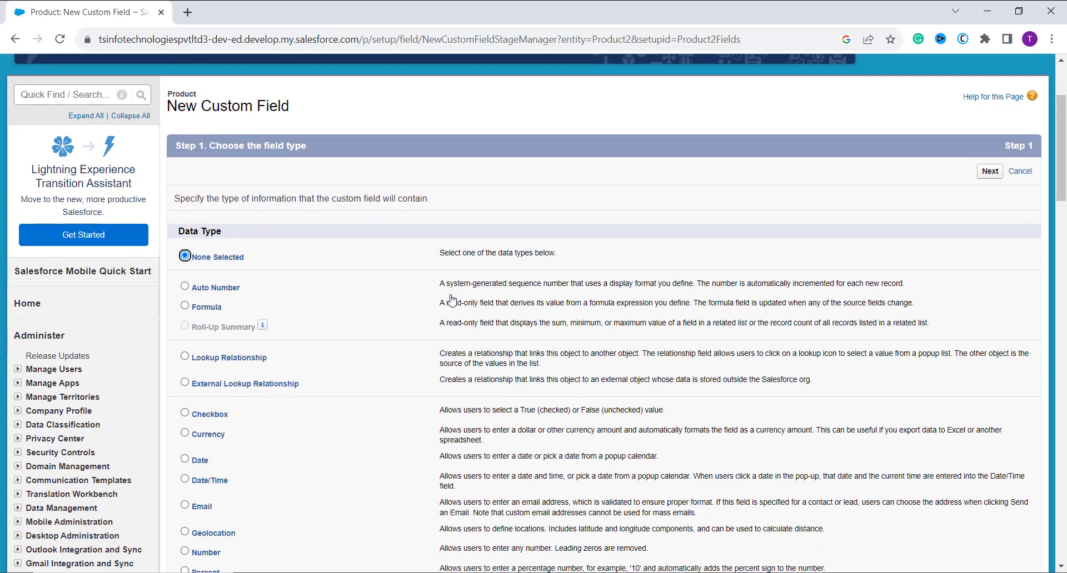
pyautogui.scroll(-2, 325, 367)
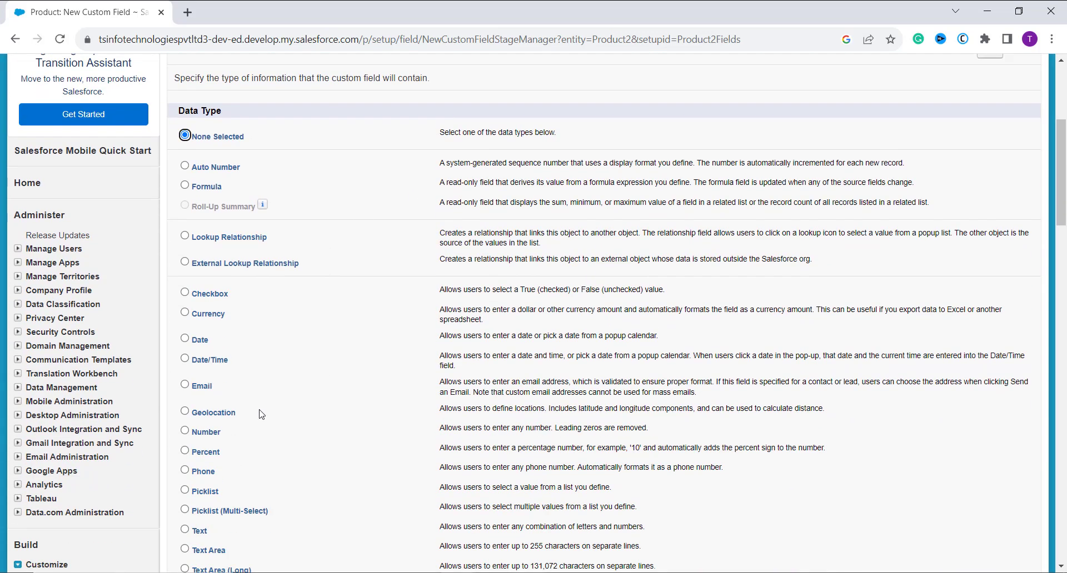
pyautogui.scroll(-1, 262, 416)
pyautogui.click(186, 476)
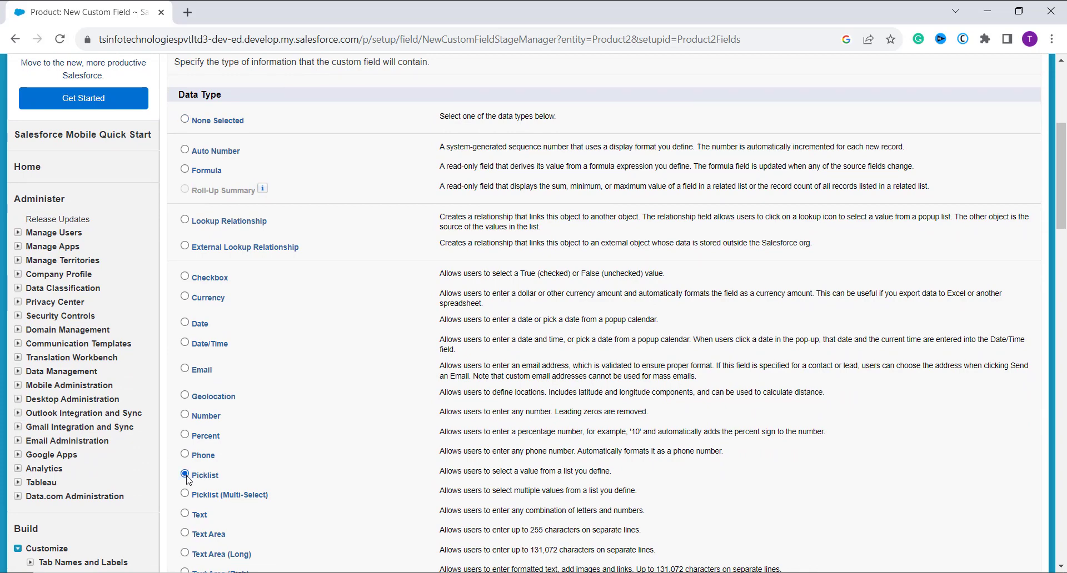
pyautogui.scroll(5, 357, 453)
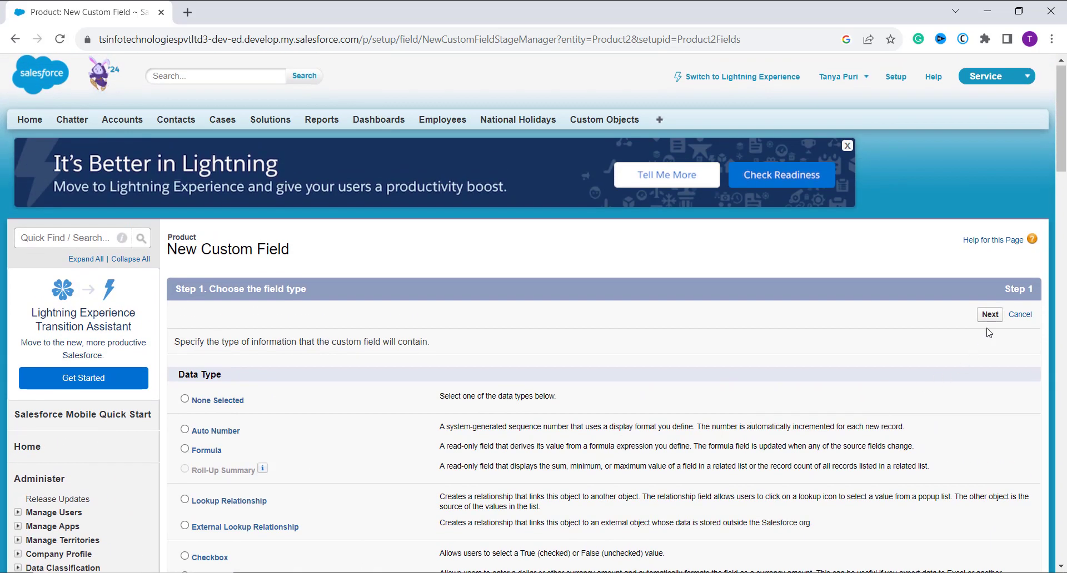
pyautogui.click(992, 314)
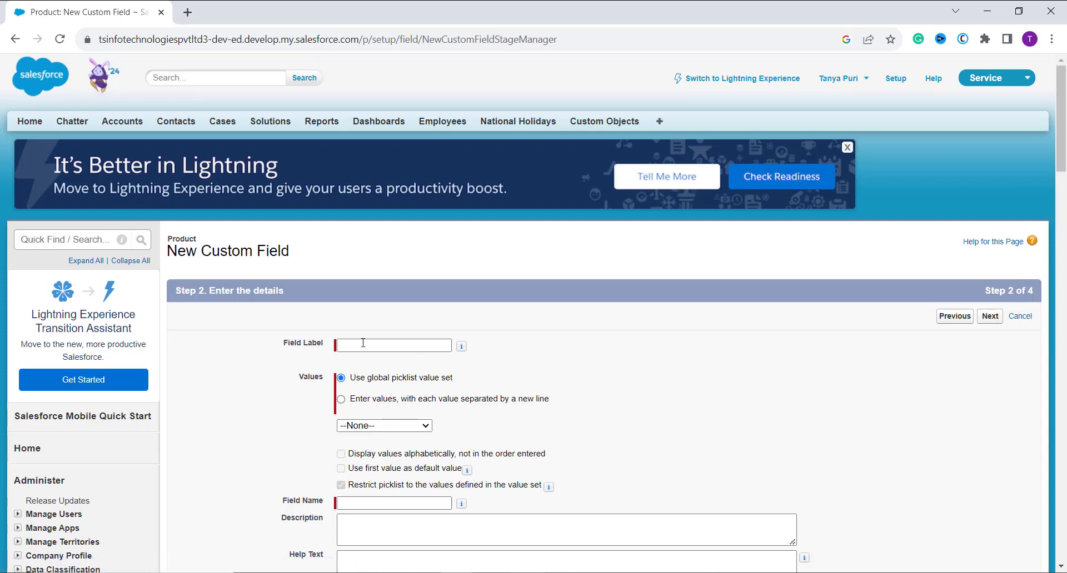
# Label the new field Payment Method and let its field name fill in from the label.
pyautogui.click(362, 345)
pyautogui.write('Payment Method')
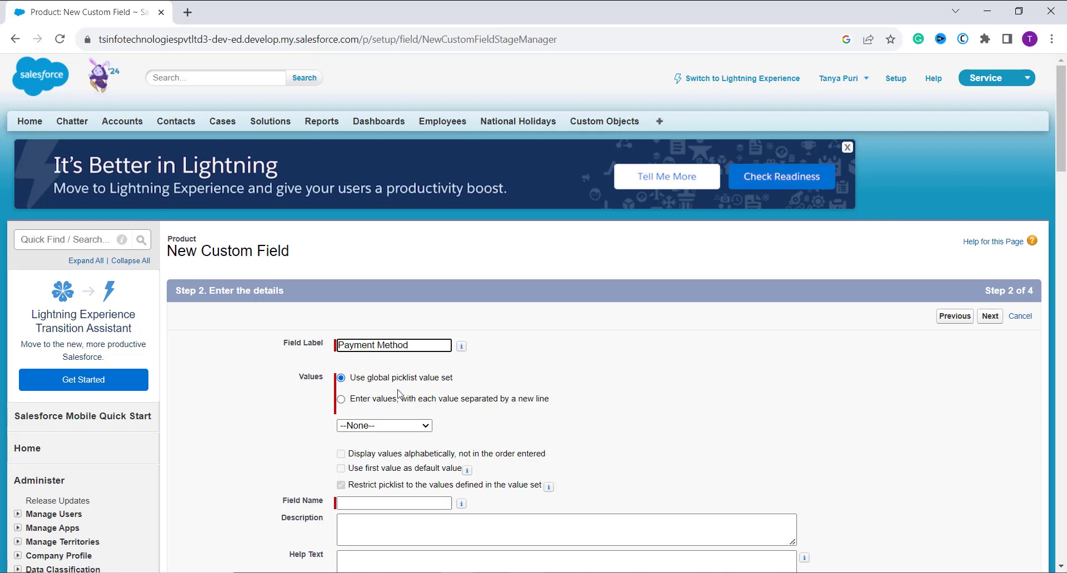
pyautogui.click(438, 390)
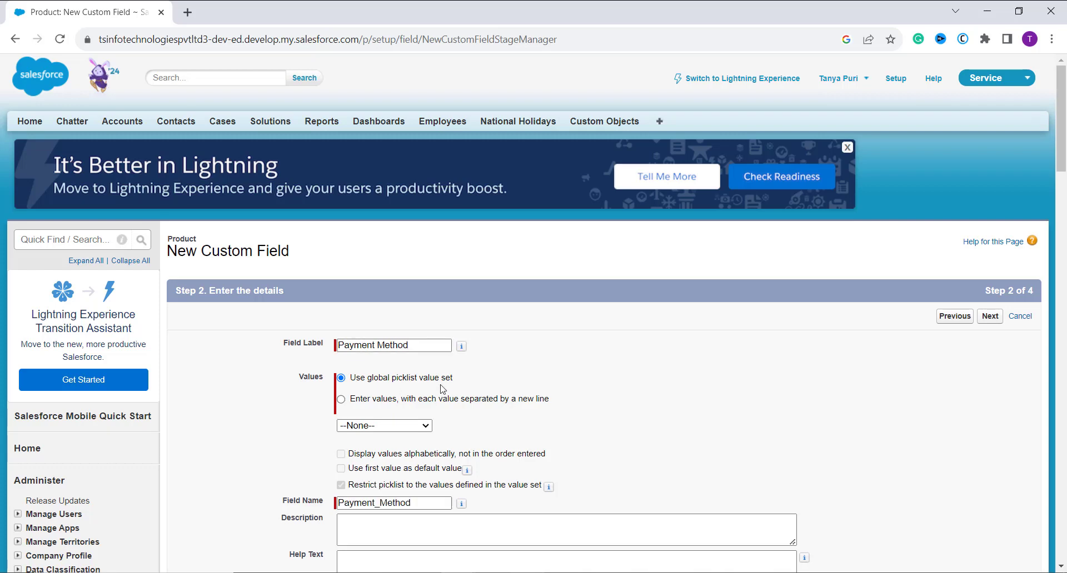
# Switch the picklist to manually entered values and paste Credit Card, Cheque and Transfer copied from the Notepad list.
pyautogui.click(343, 400)
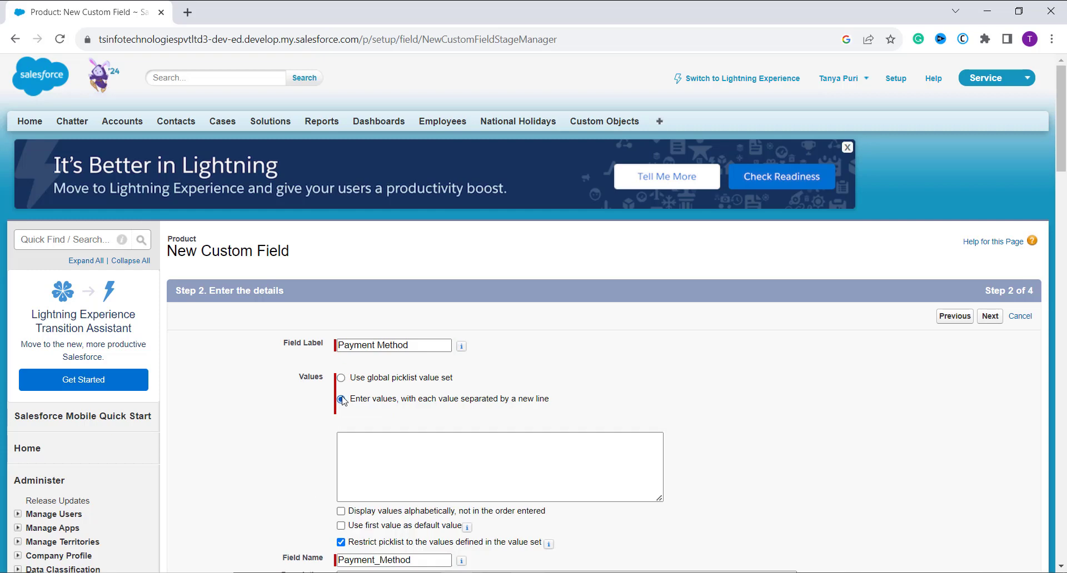
pyautogui.click(386, 454)
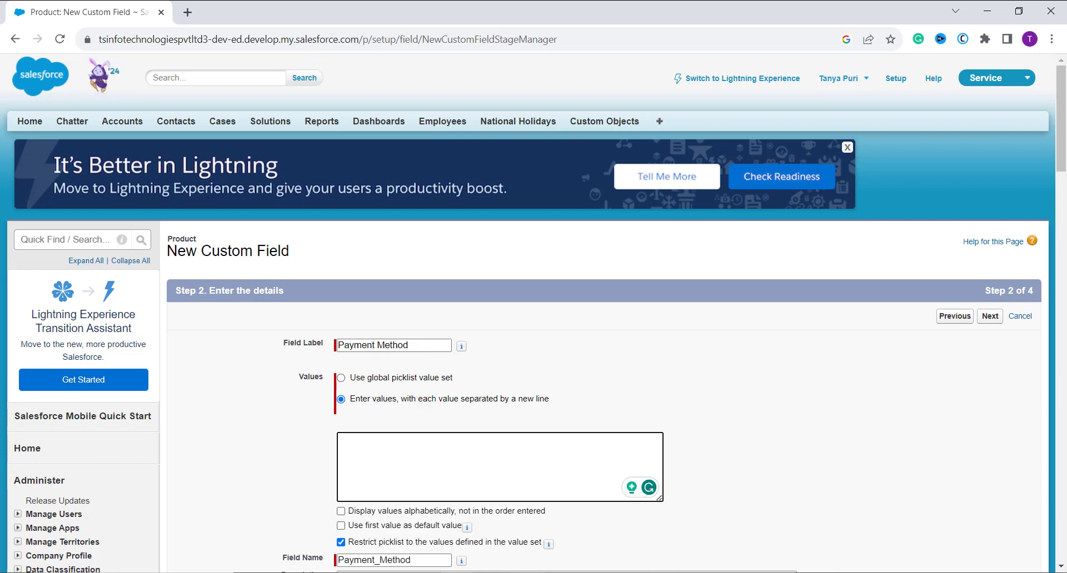
pyautogui.hotkey('alt', 'Tab')
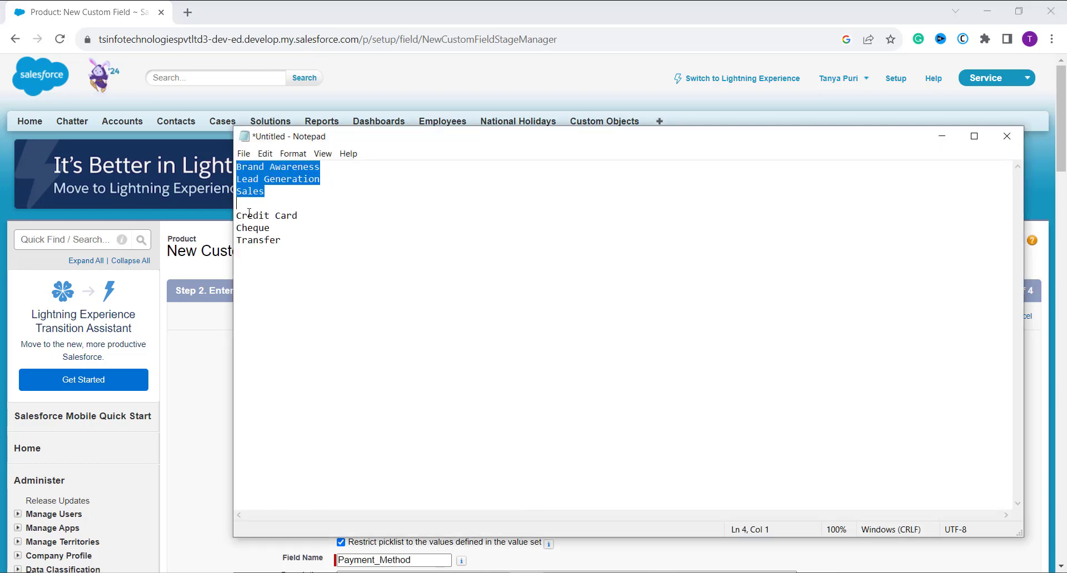
pyautogui.moveTo(236, 215); pyautogui.dragTo(295, 247)
pyautogui.hotkey('ctrl', 'c')
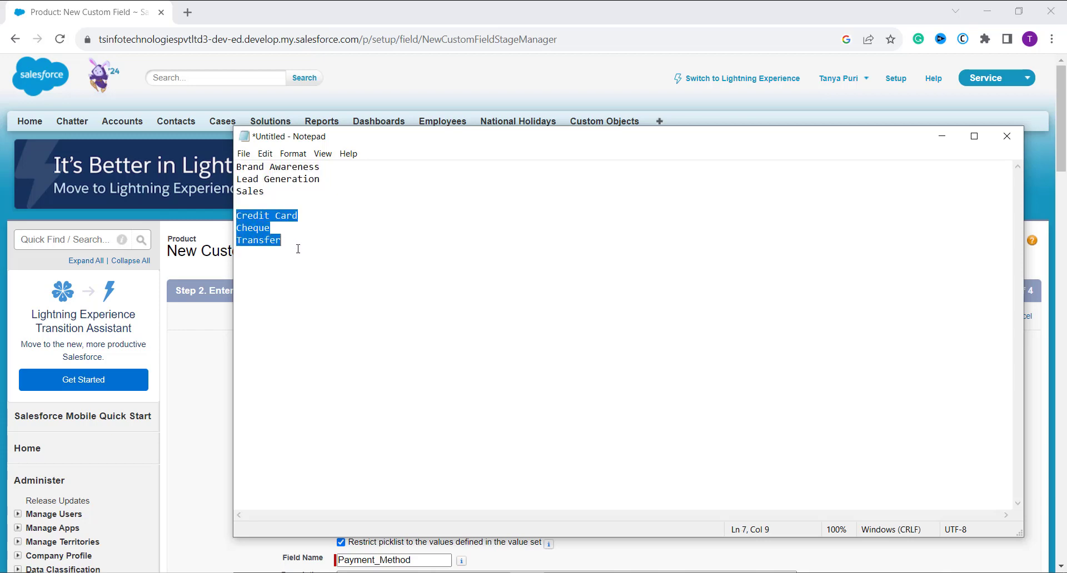
pyautogui.hotkey('alt', 'Tab')
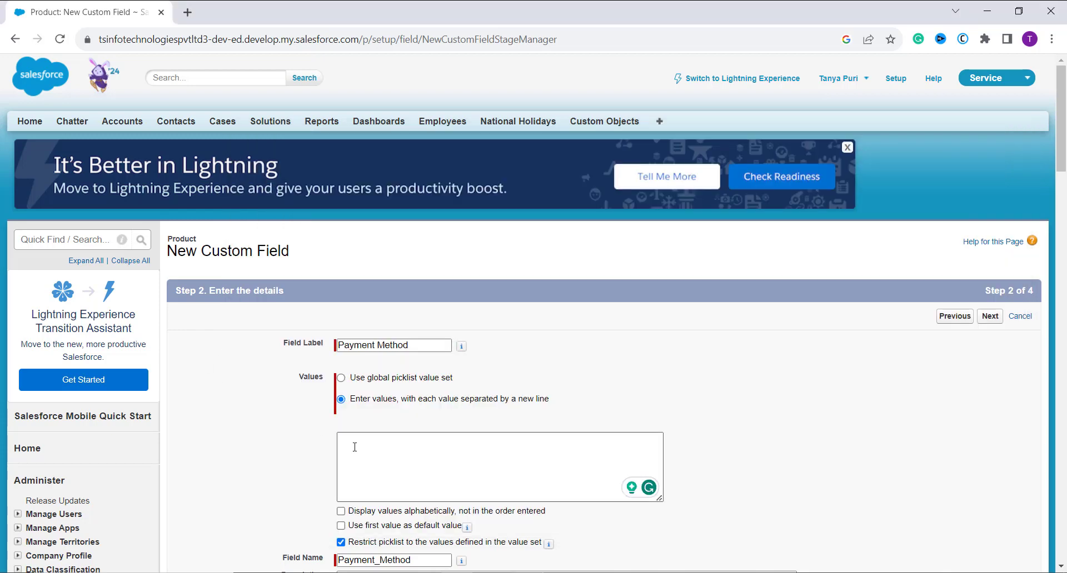
pyautogui.click(354, 448)
pyautogui.hotkey('ctrl', 'v')
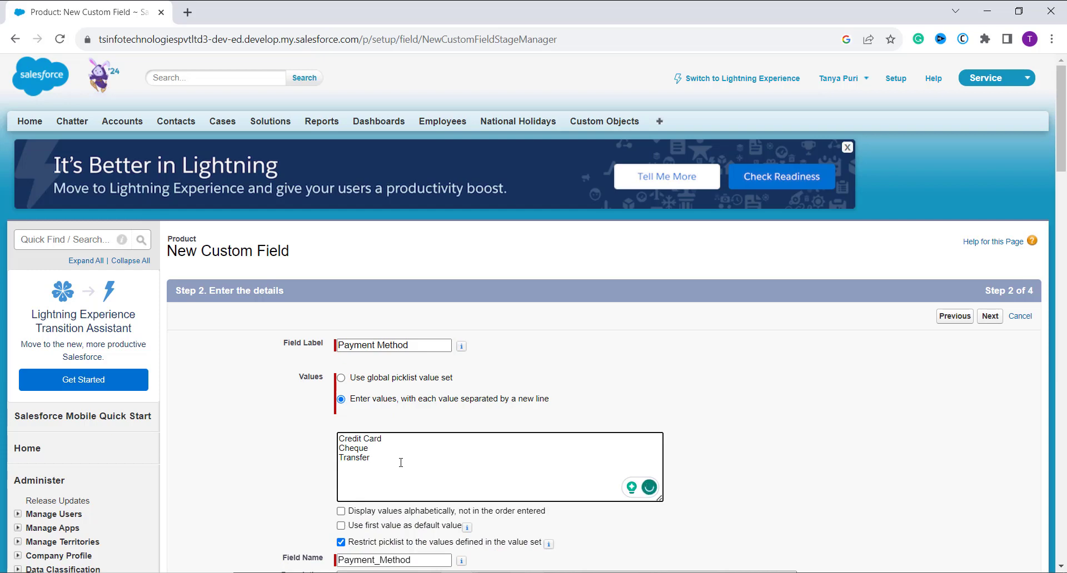
# Keep the default options for the Payment Method field and continue to field-level security.
pyautogui.scroll(-1, 401, 463)
pyautogui.scroll(-2, 401, 463)
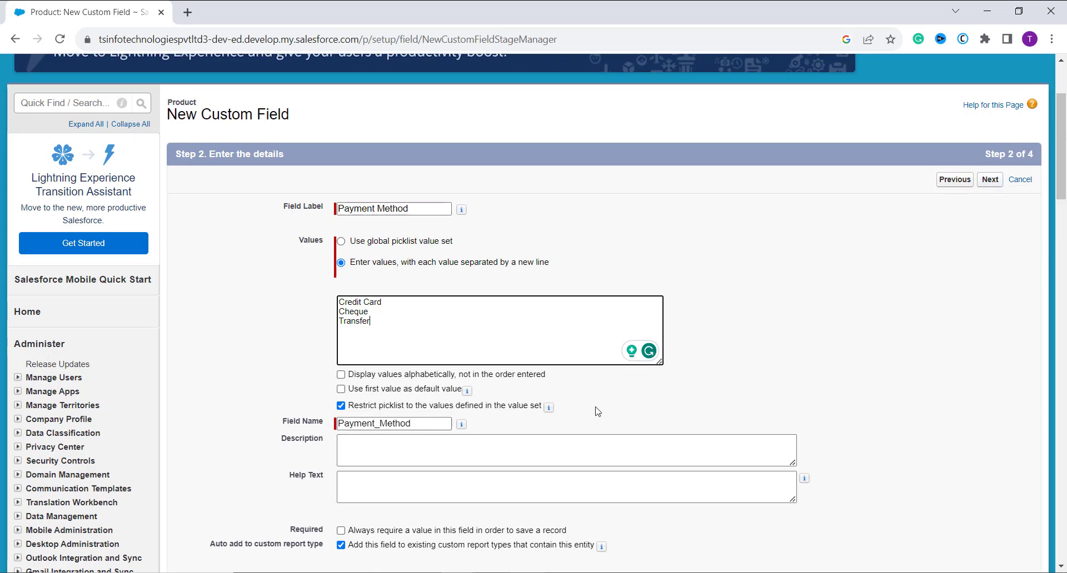
pyautogui.click(990, 180)
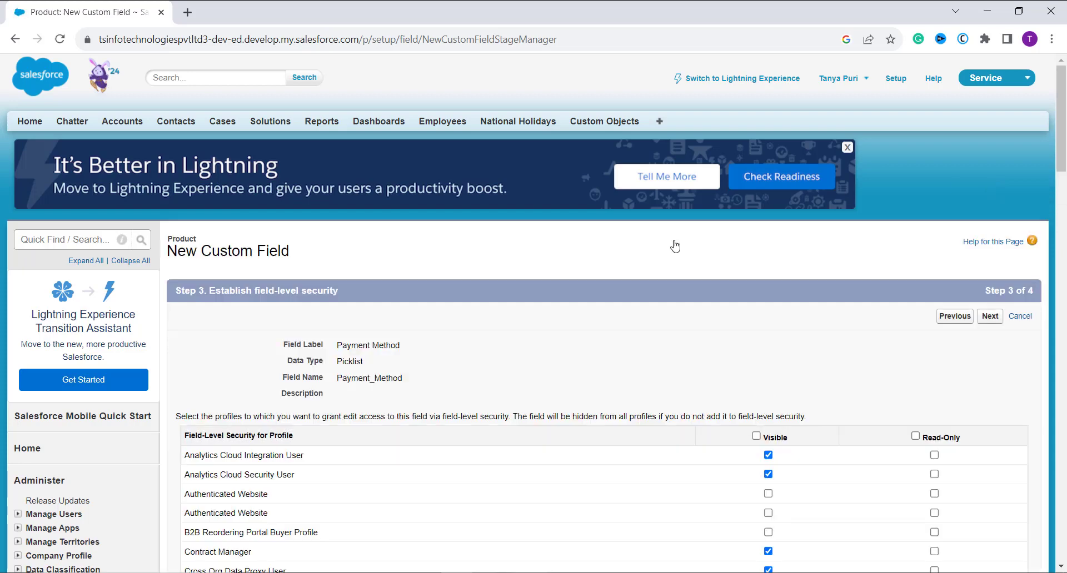
# Make the Payment Method field visible to all profiles, keep it on Product Layout and save the field.
pyautogui.scroll(-2, 638, 258)
pyautogui.scroll(-1, 639, 260)
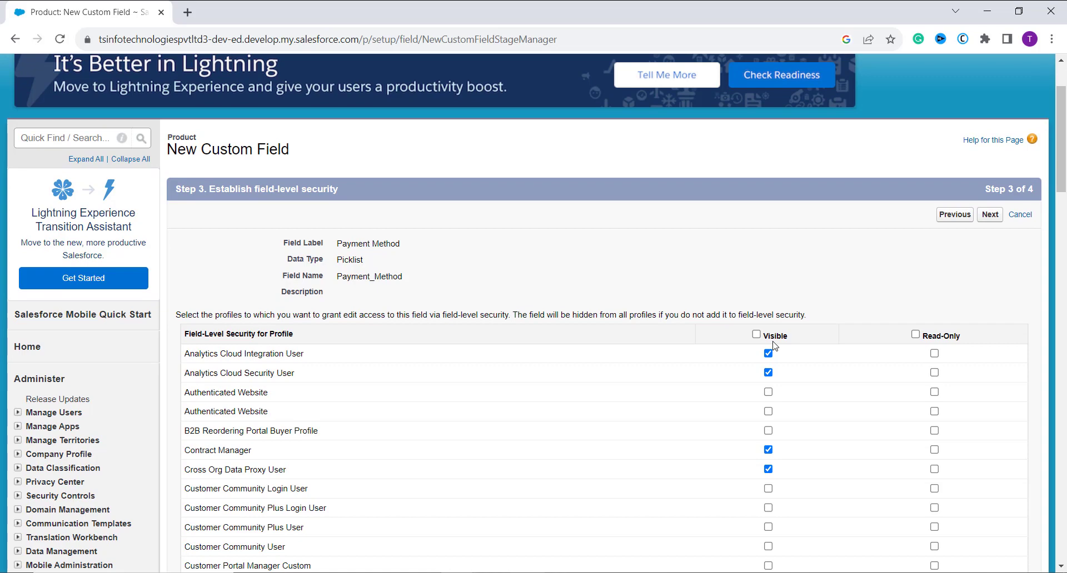
pyautogui.scroll(-1, 775, 347)
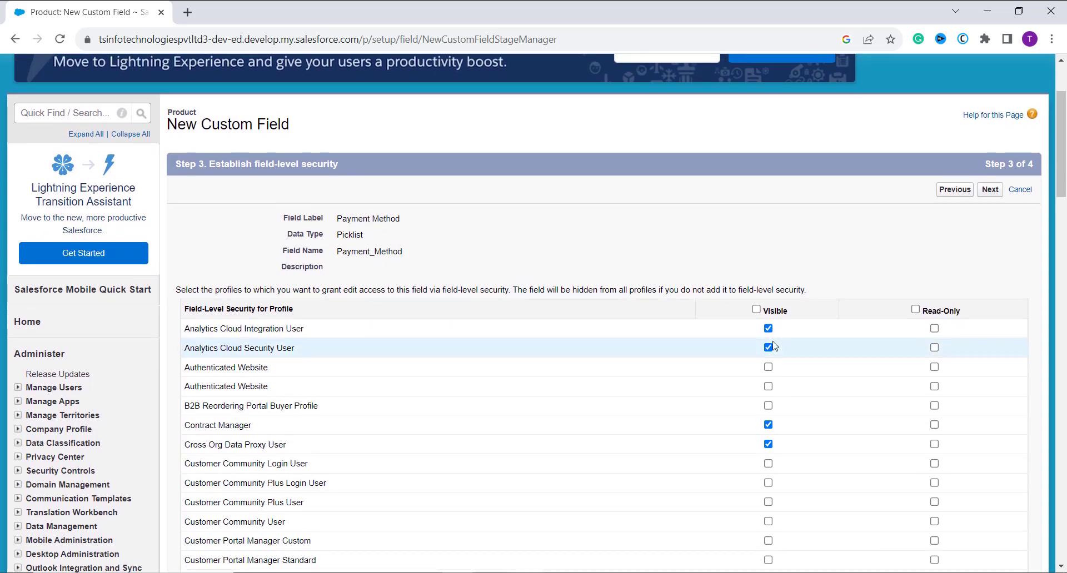
pyautogui.scroll(-1, 774, 347)
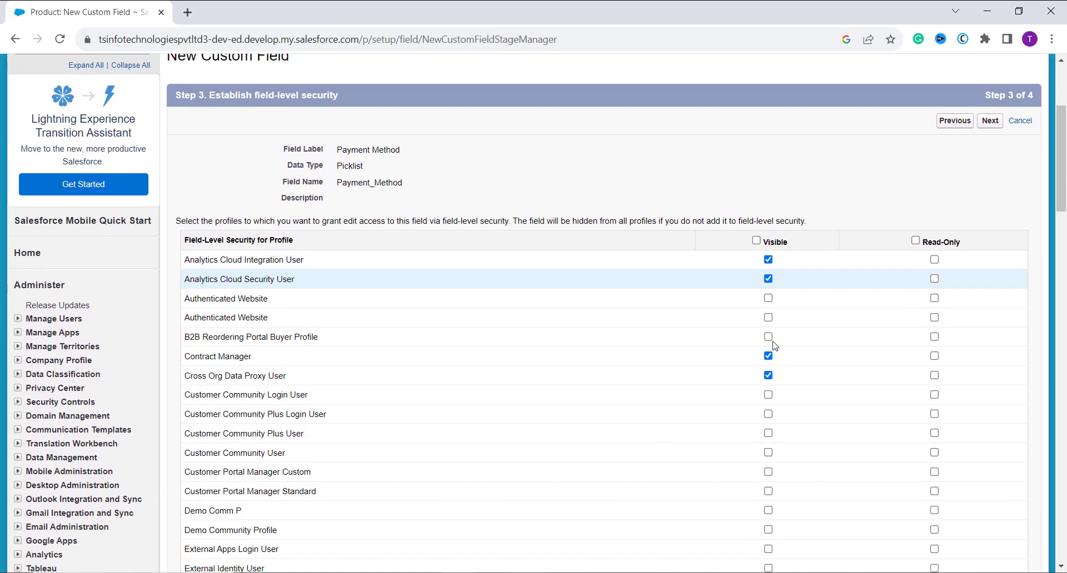
pyautogui.click(756, 236)
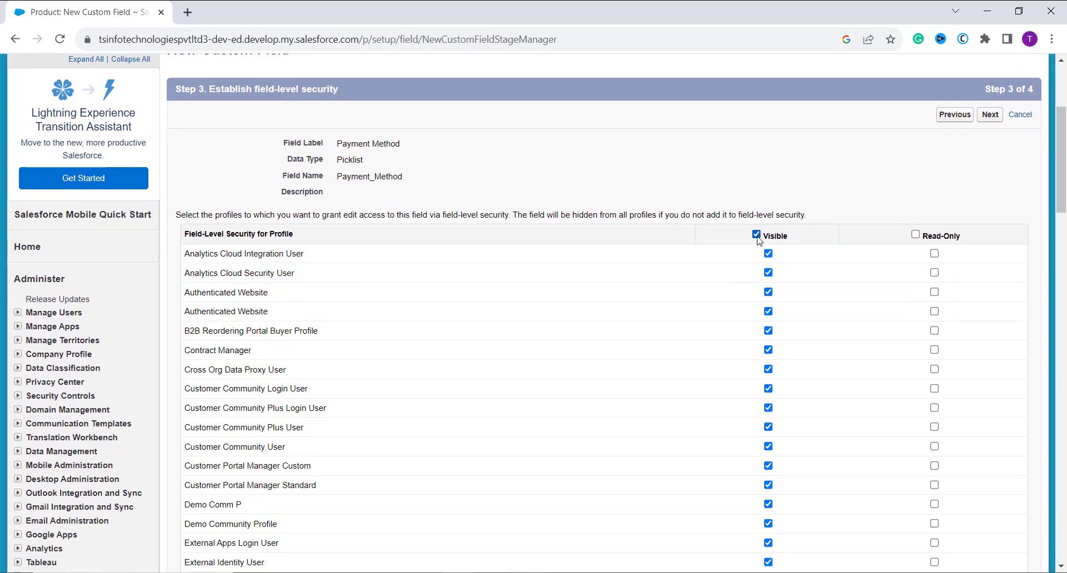
pyautogui.click(996, 116)
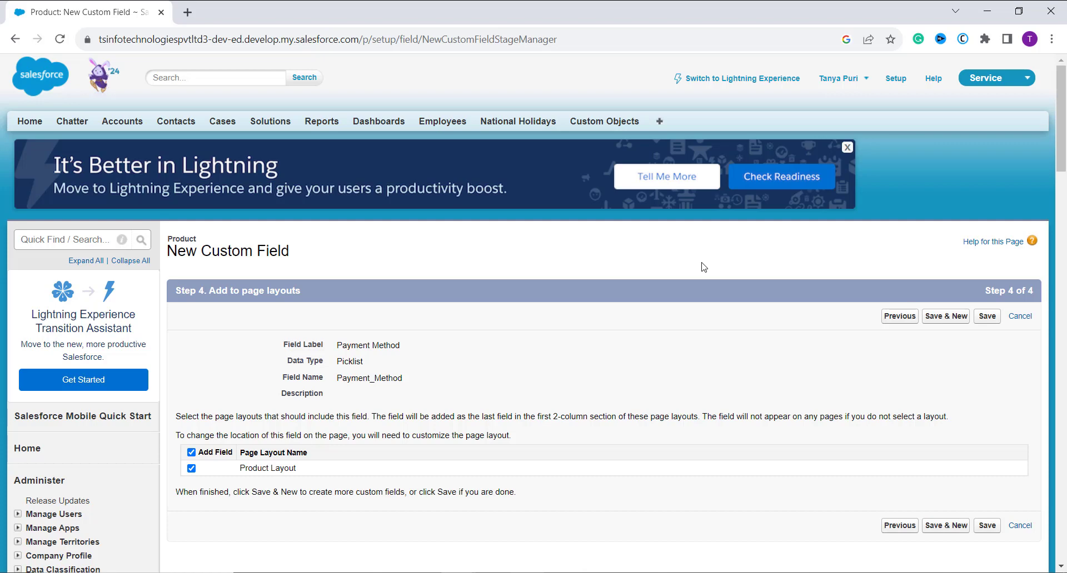
pyautogui.click(986, 317)
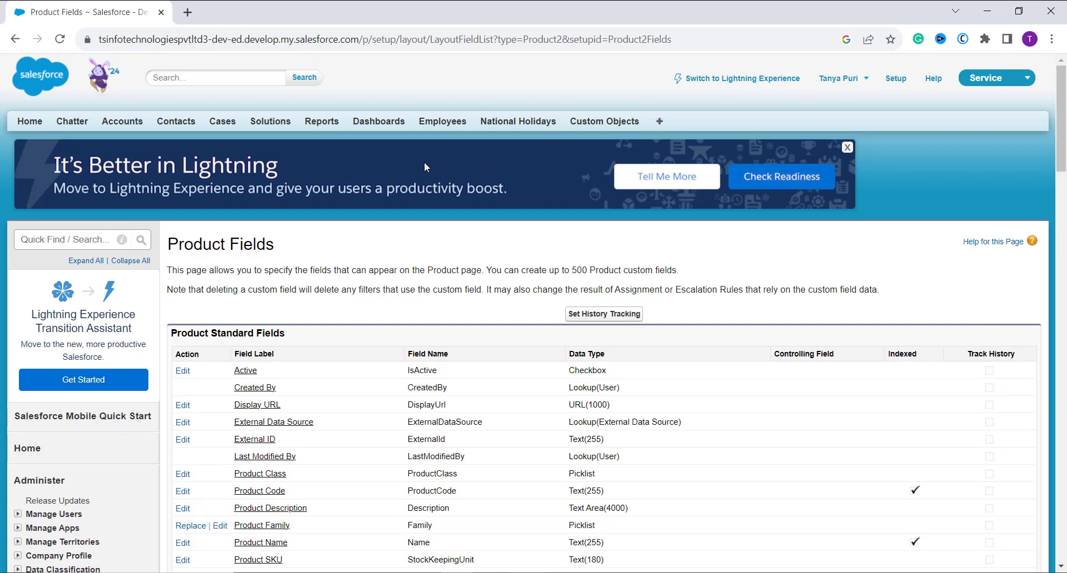
# Open Products from the list of all tabs and start a new product record.
pyautogui.click(660, 122)
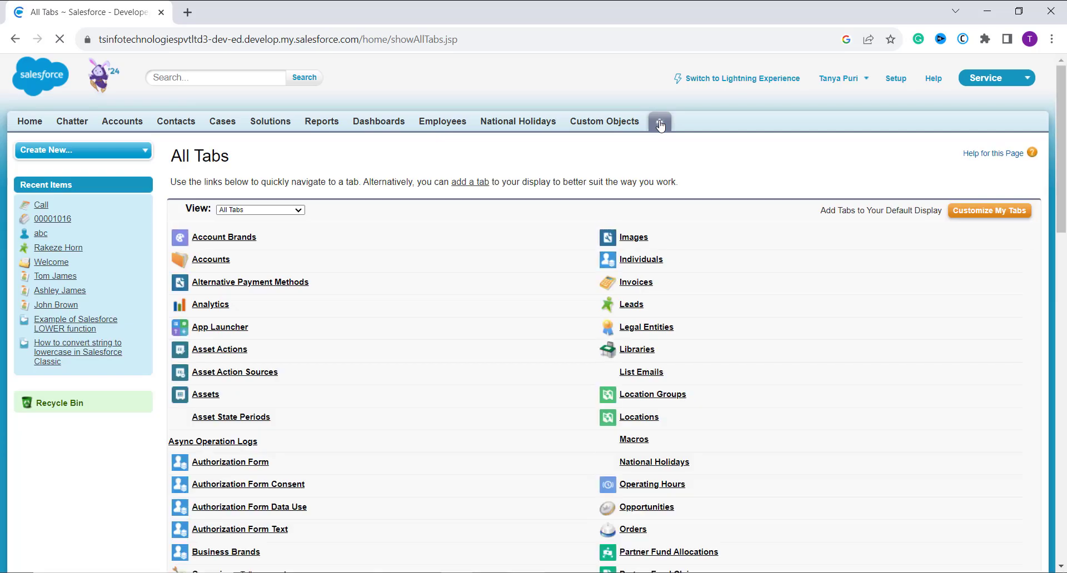
pyautogui.scroll(-1, 333, 362)
pyautogui.scroll(-5, 335, 361)
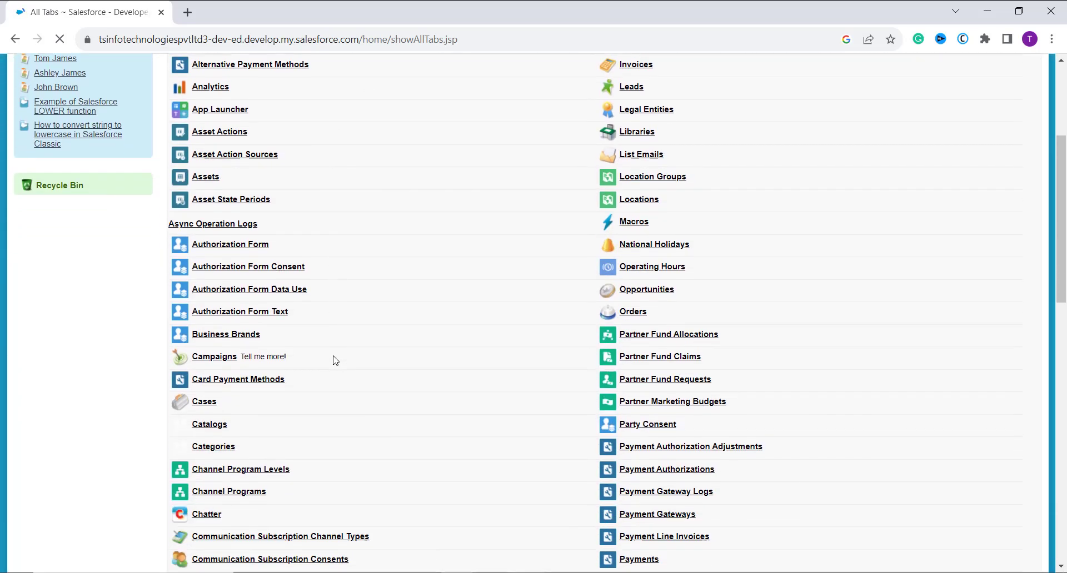
pyautogui.scroll(-3, 335, 361)
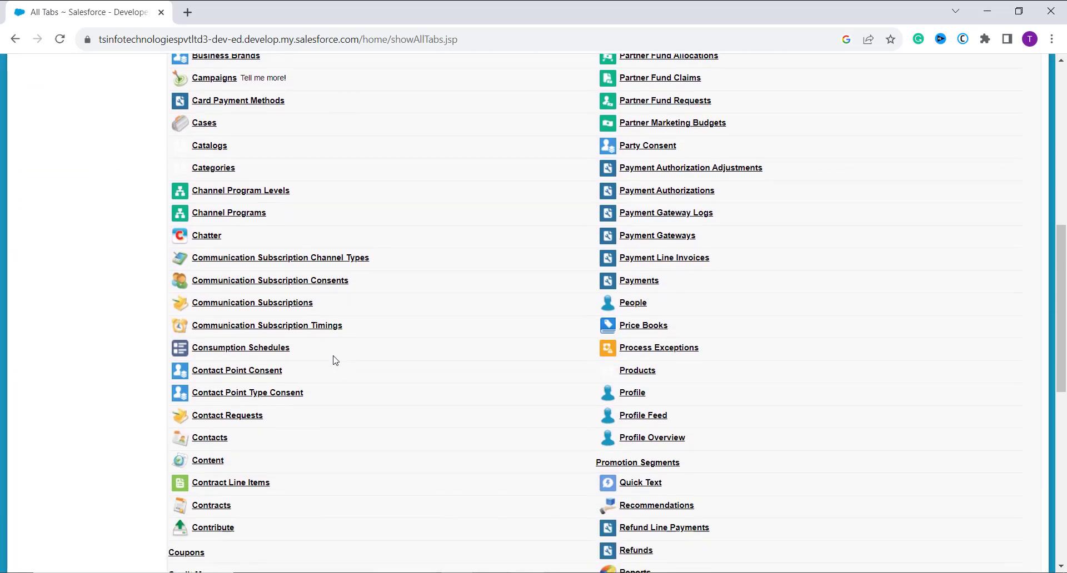
pyautogui.click(631, 367)
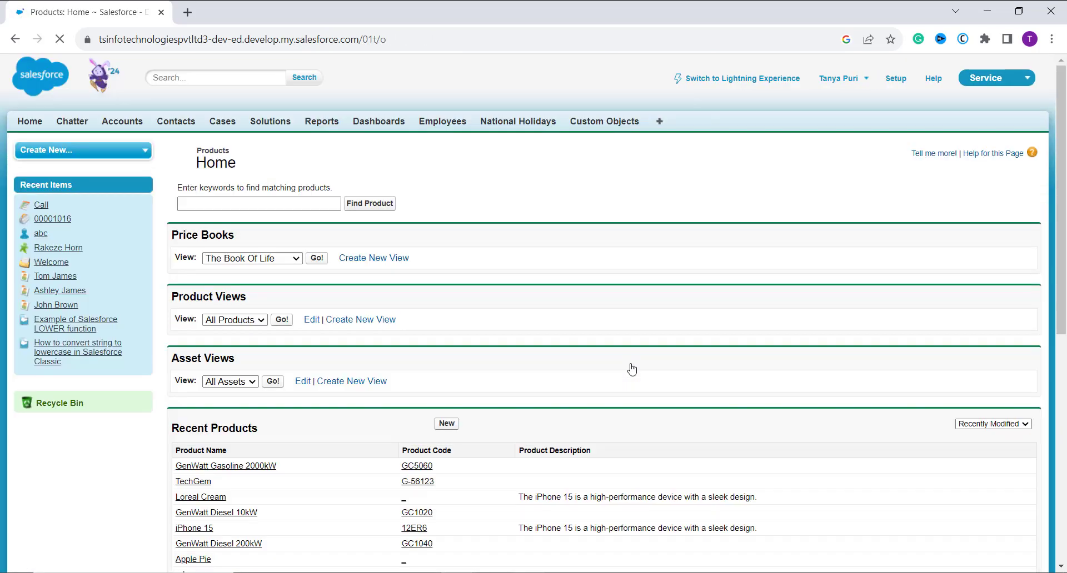
pyautogui.click(448, 424)
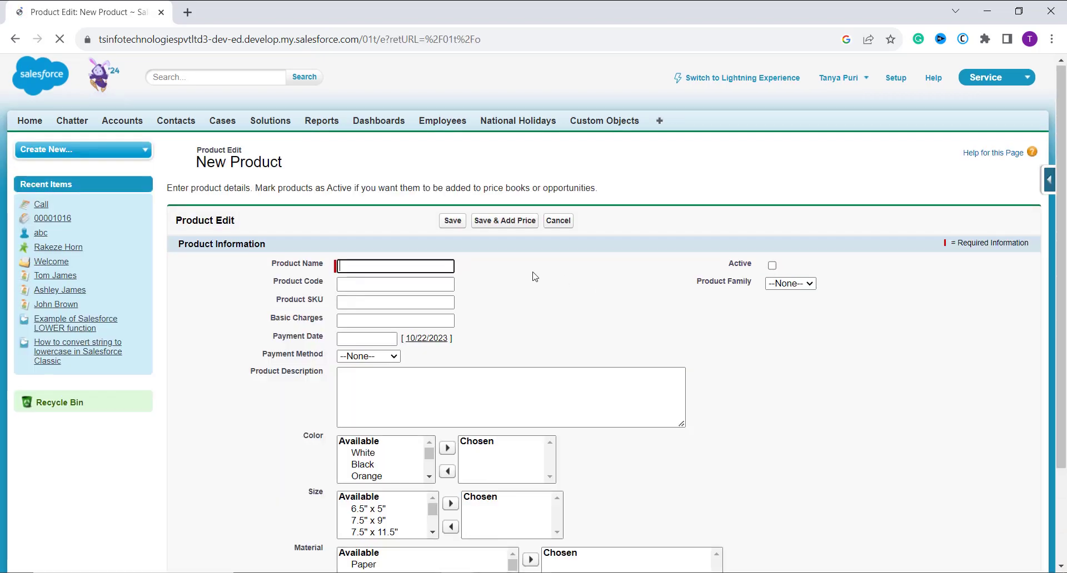
# Test the Payment Method picklist on the new product by choosing Cheque and switching it to Transfer.
pyautogui.scroll(-2, 533, 277)
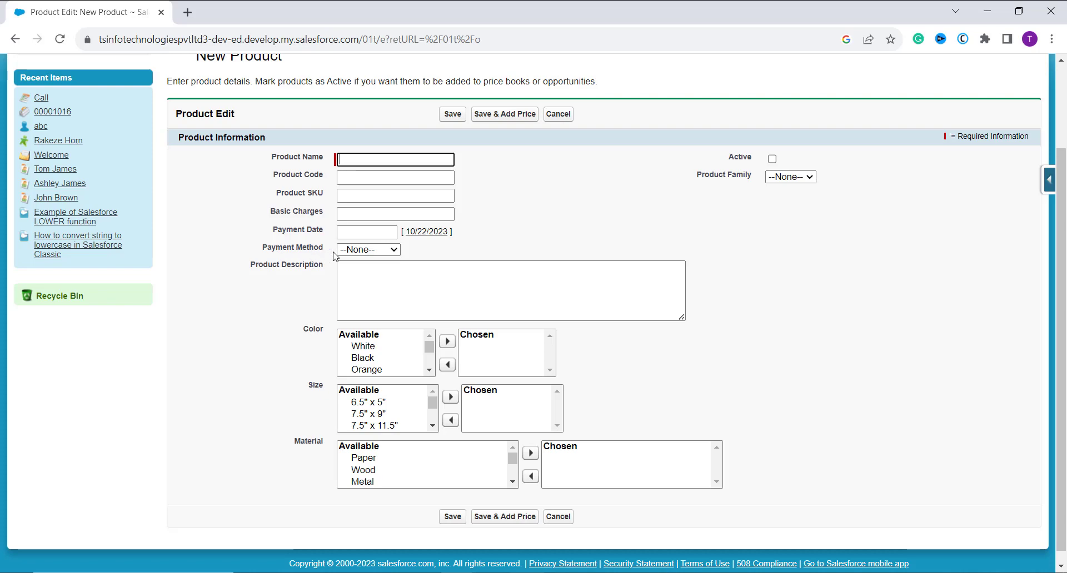
pyautogui.click(358, 250)
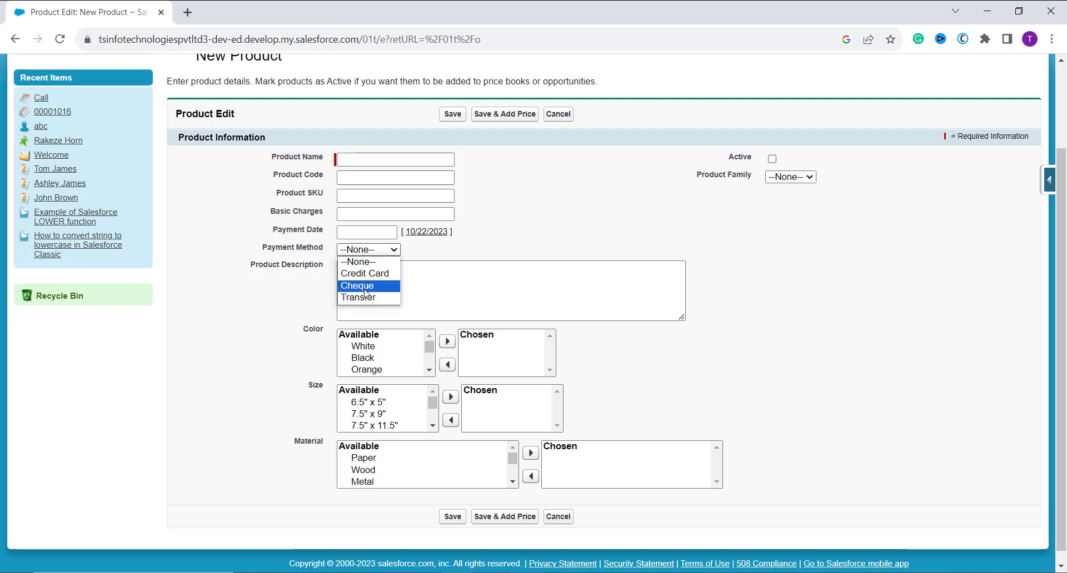
pyautogui.click(365, 286)
pyautogui.click(382, 250)
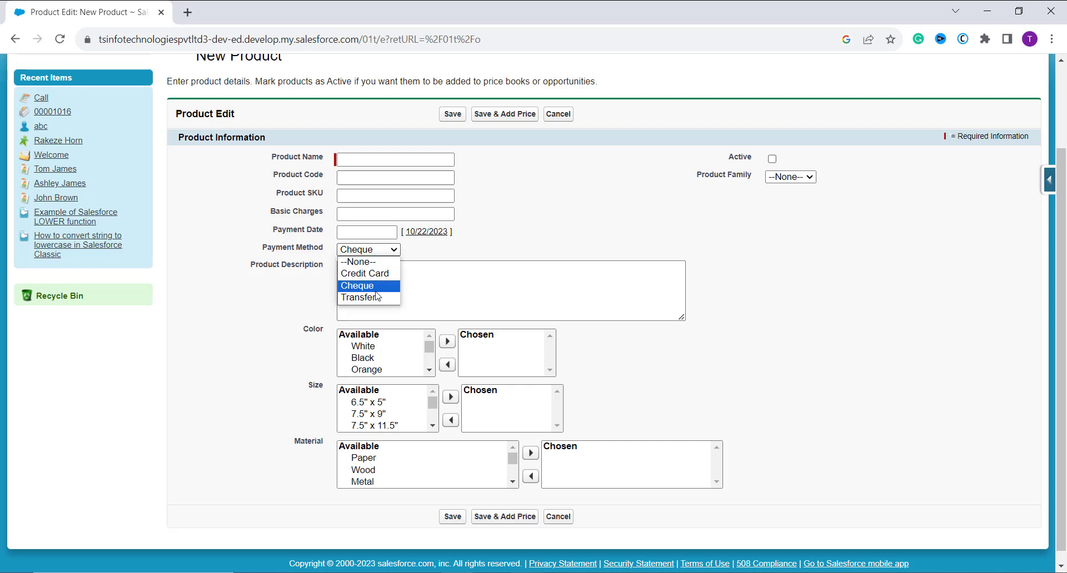
pyautogui.click(376, 296)
pyautogui.scroll(2, 479, 204)
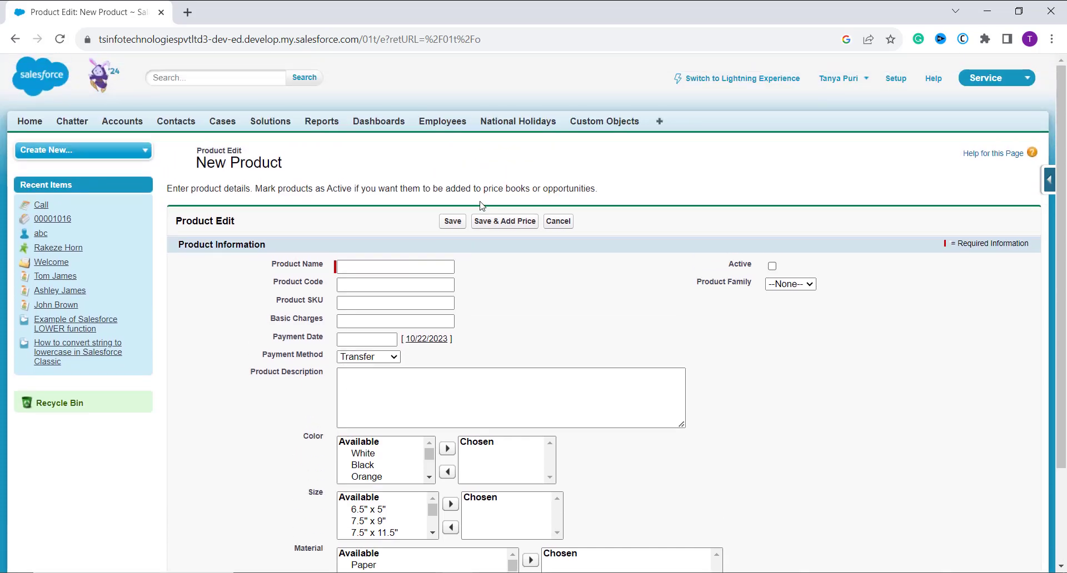